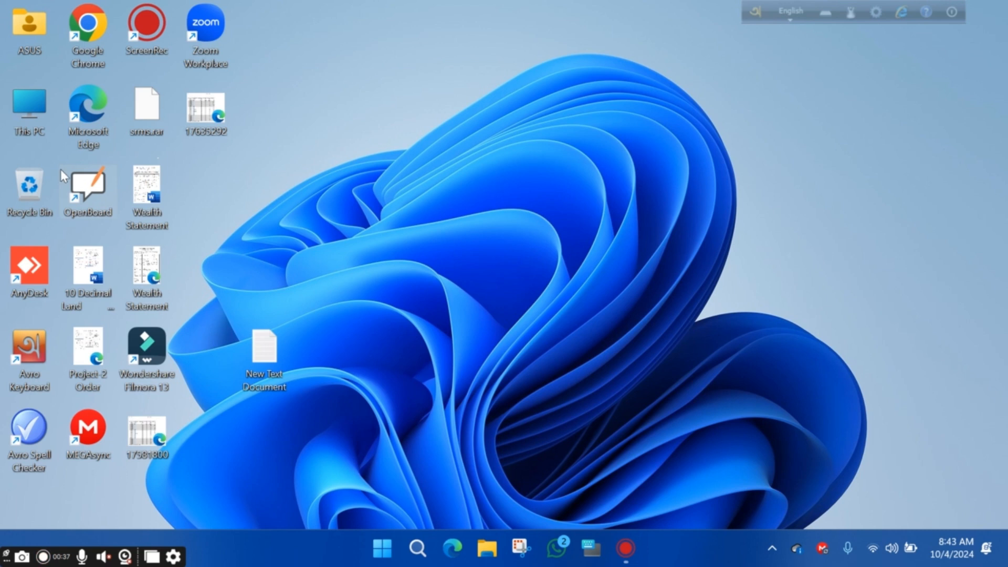
Open the Oracle folder on Software (D:) and scroll down to the setup files
{"action": "double_click", "coordinate": [32, 121]}
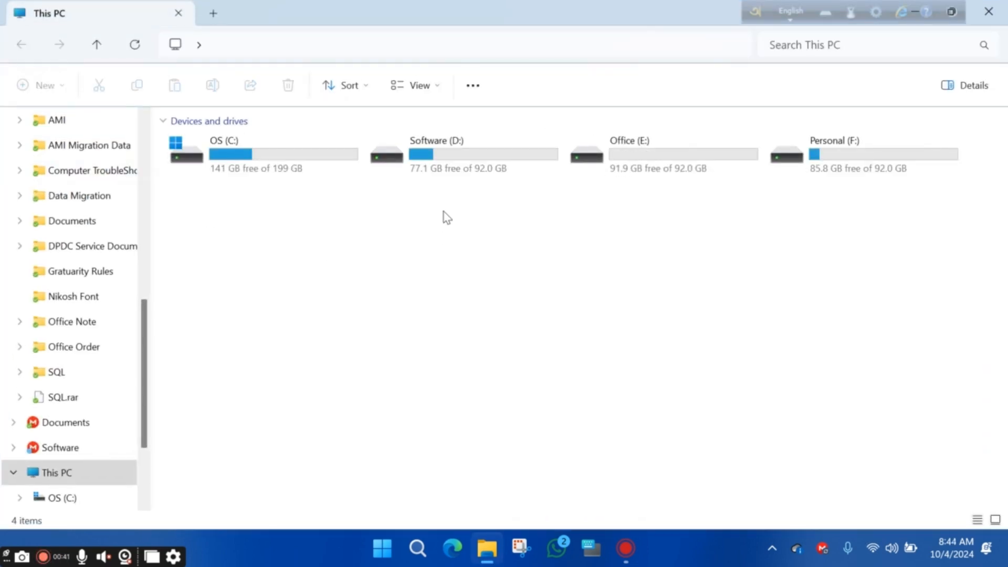
{"action": "double_click", "coordinate": [455, 152]}
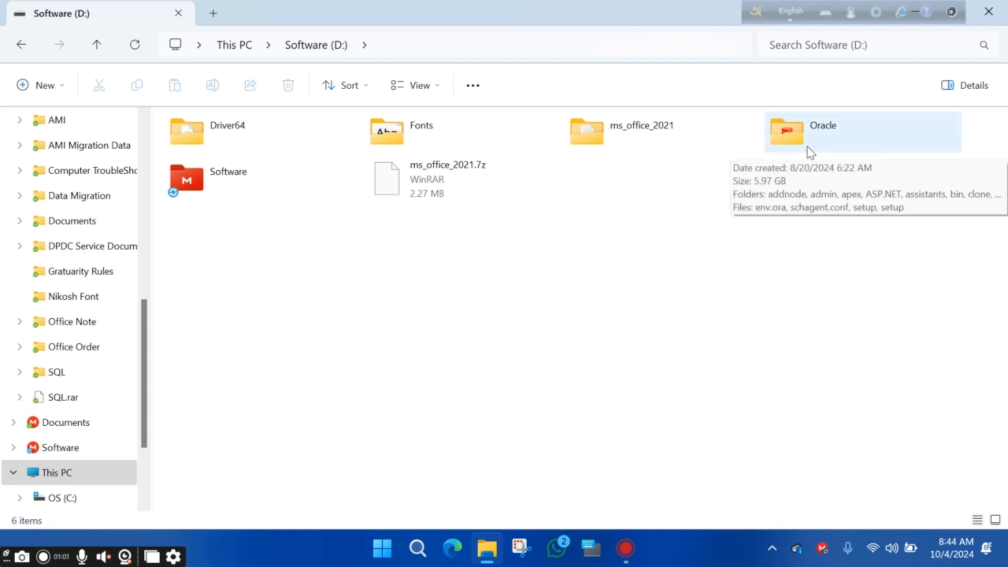
{"action": "left_click", "coordinate": [833, 149]}
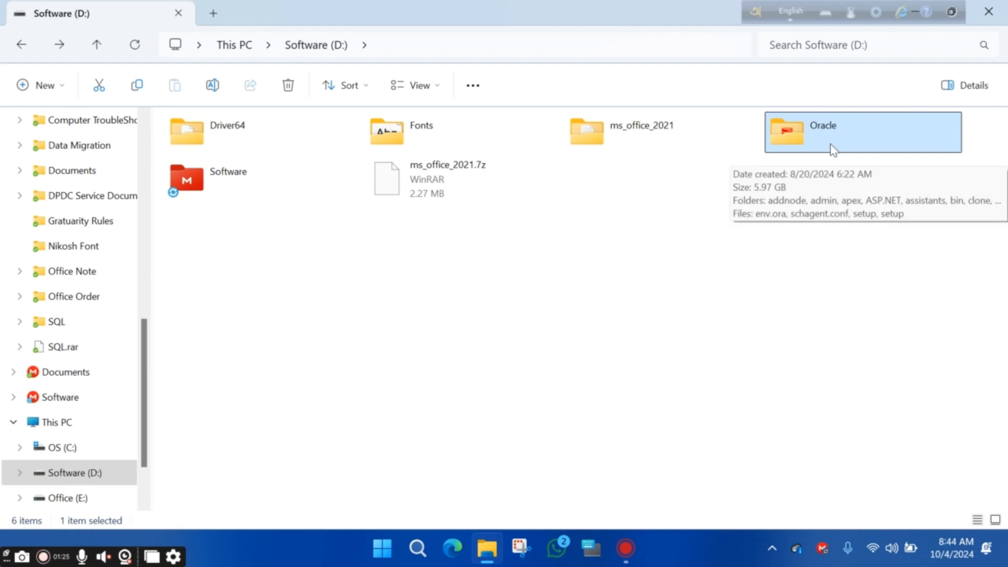
{"action": "double_click", "coordinate": [833, 149]}
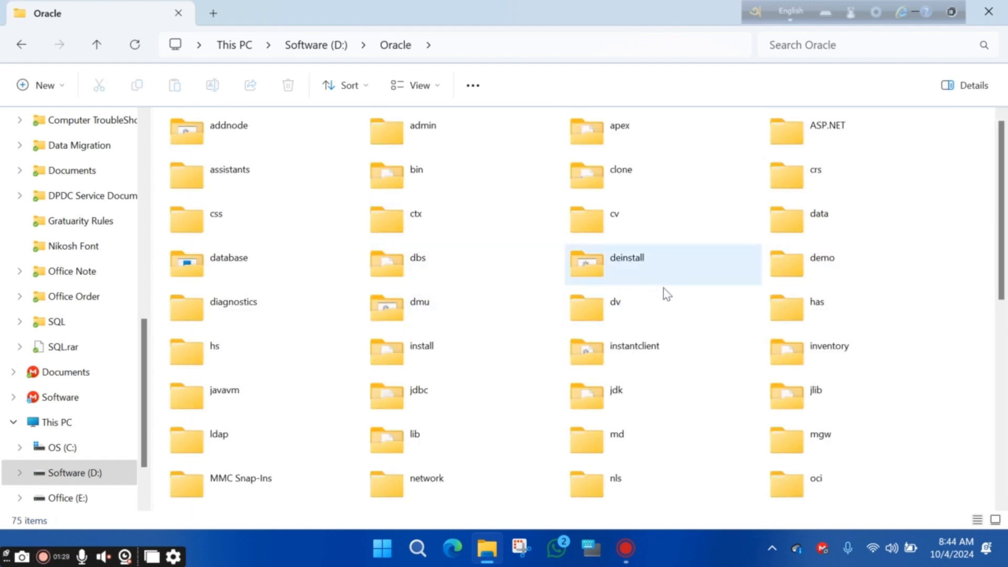
{"action": "scroll", "coordinate": [664, 289], "scroll_direction": "down", "scroll_amount": 5}
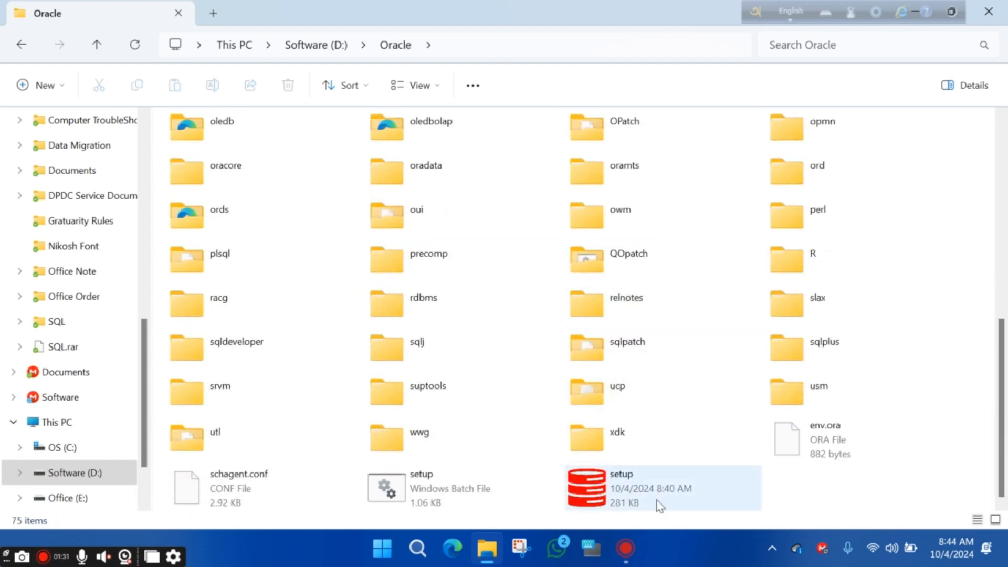
{"action": "right_click", "coordinate": [612, 496]}
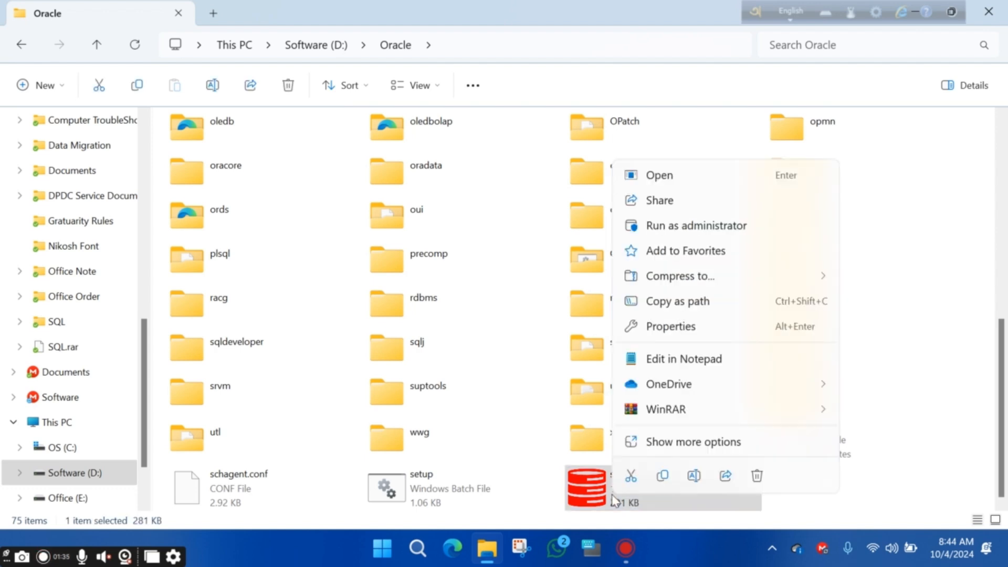
Run setup.exe as administrator to launch the Oracle Database 19c Installer
{"action": "left_click", "coordinate": [680, 227]}
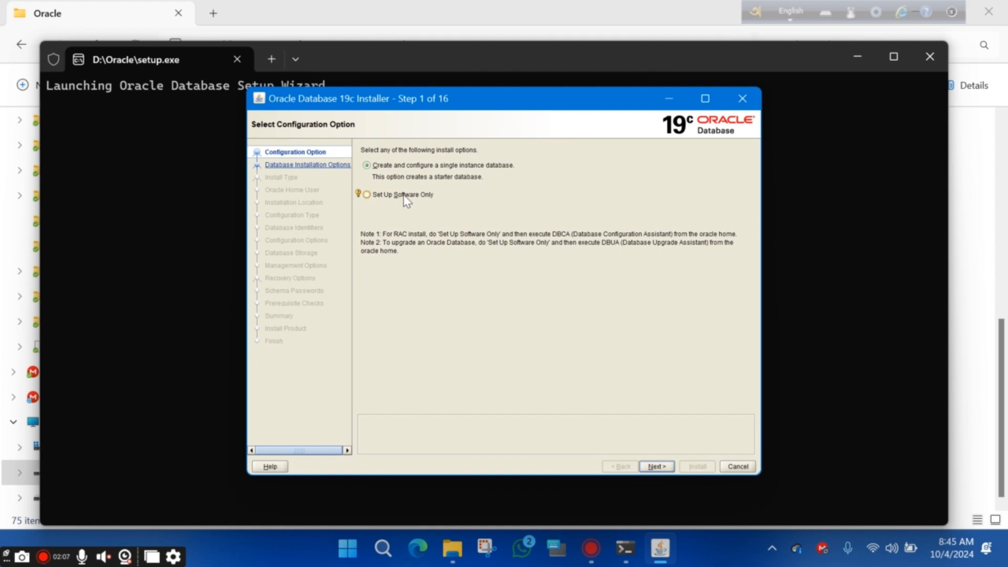
Choose a software-only, single-instance Enterprise Edition install running under the Windows Built-in Account
{"action": "left_click", "coordinate": [366, 195]}
{"action": "left_click", "coordinate": [656, 467]}
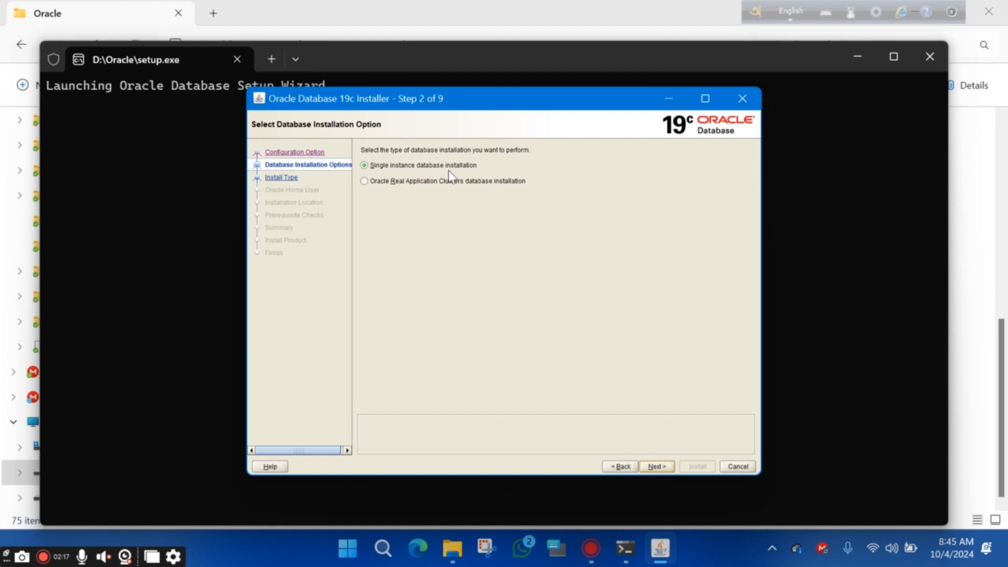
{"action": "left_click", "coordinate": [655, 468]}
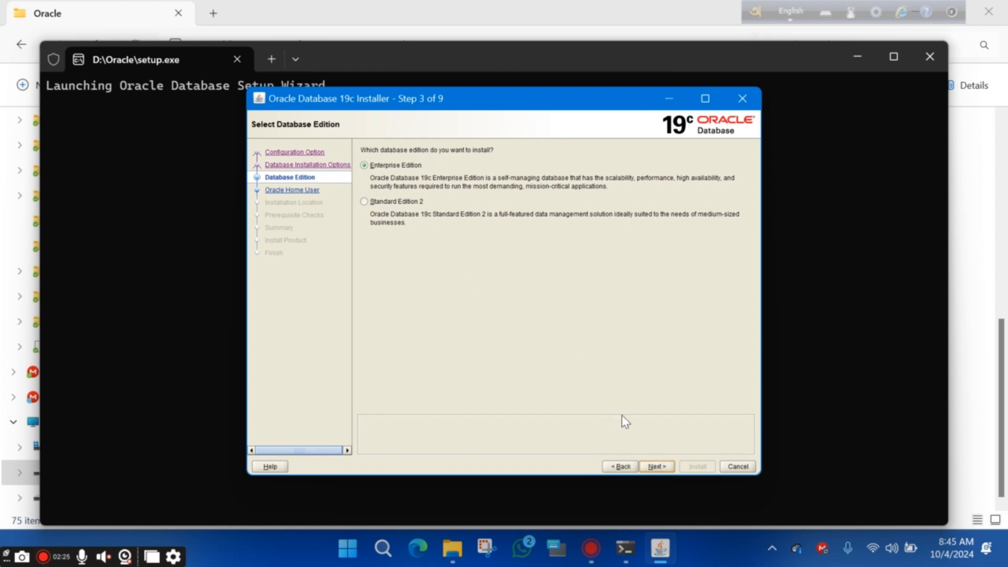
{"action": "left_click", "coordinate": [655, 467]}
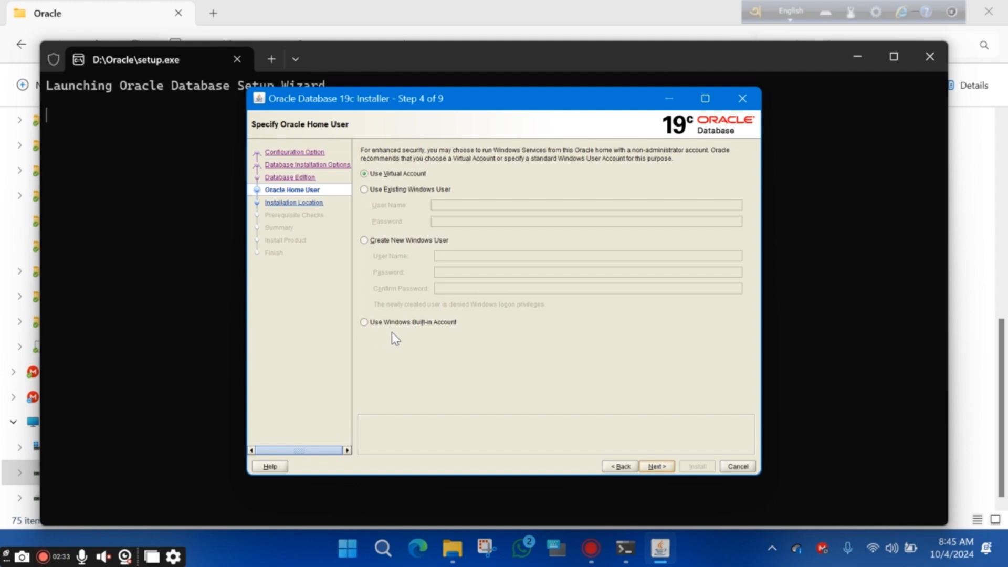
{"action": "left_click", "coordinate": [366, 323]}
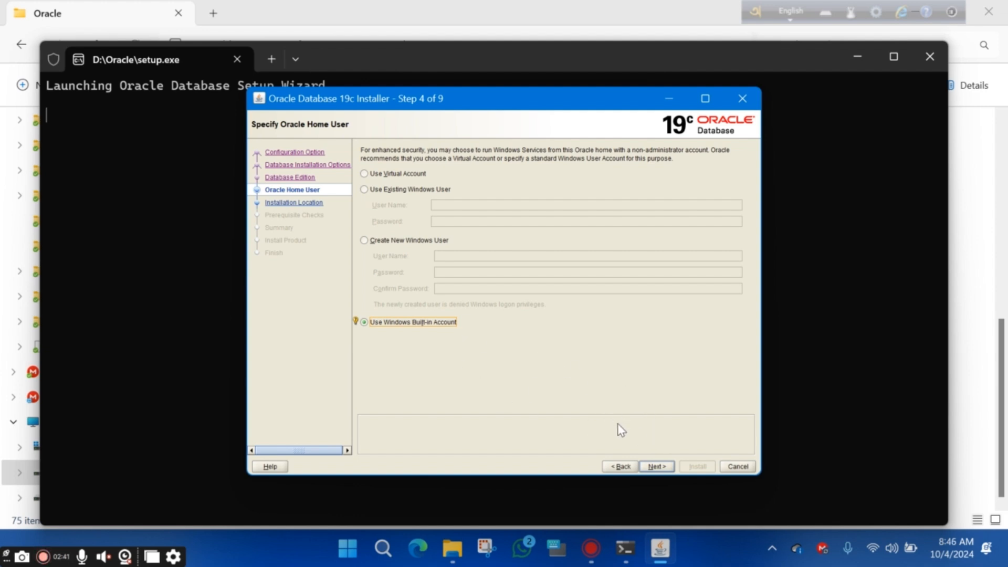
{"action": "left_click", "coordinate": [653, 467]}
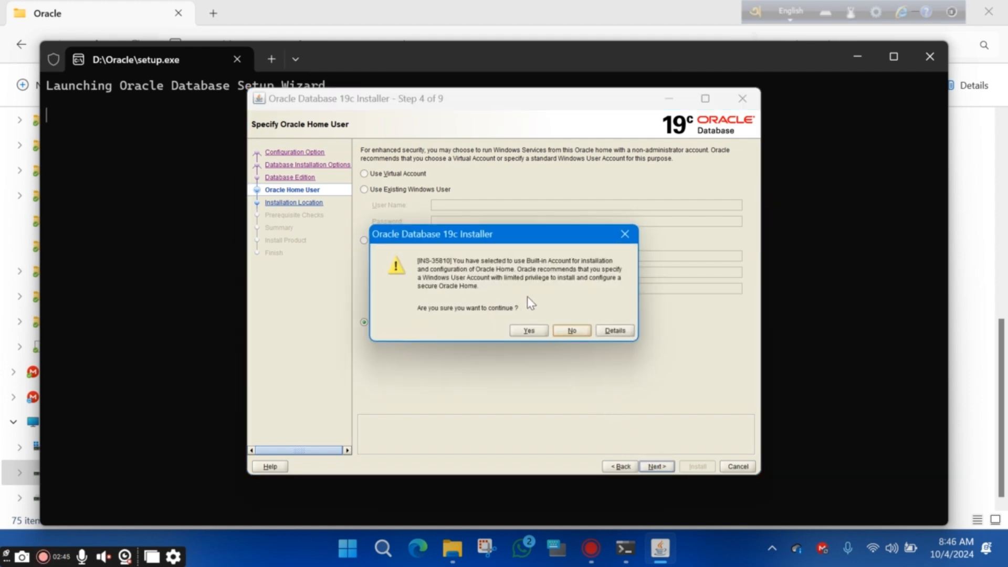
Accept the INS-35810 built-in account warning to reach the installation location page
{"action": "left_click", "coordinate": [529, 331]}
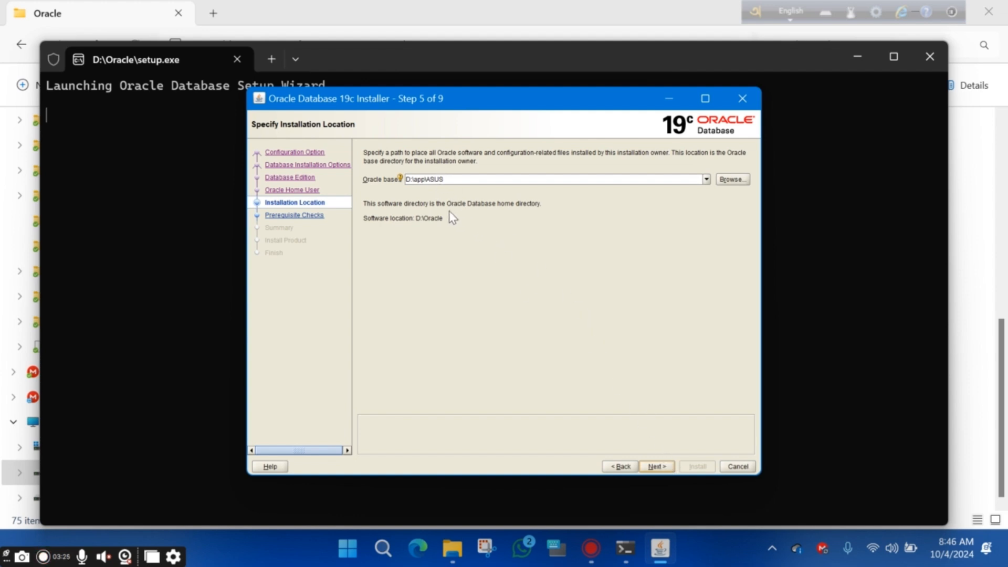
Keep software location D:\Oracle and let prerequisite checks finish to reach the Summary
{"action": "left_click", "coordinate": [657, 466]}
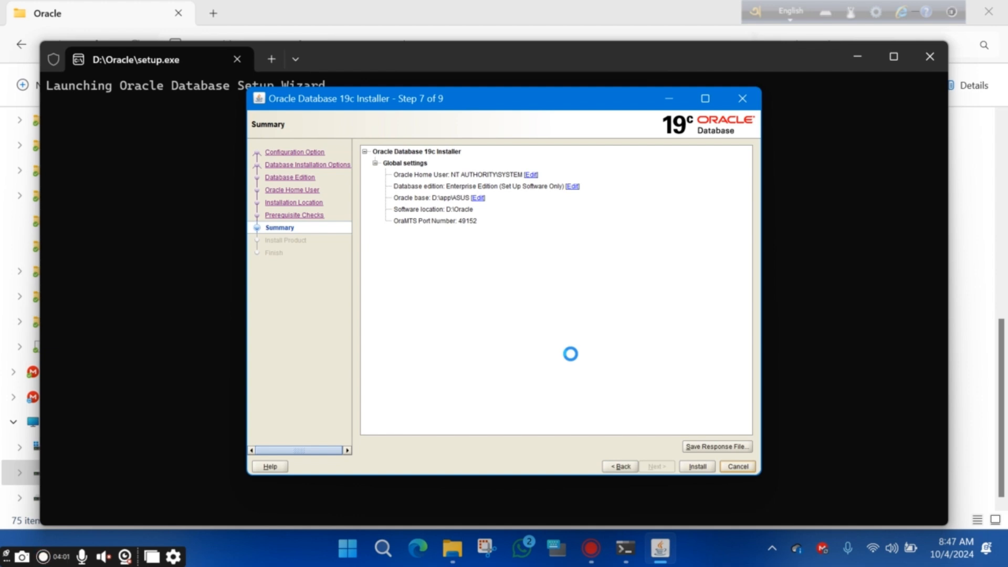
Install the Oracle software, allowing Java through Windows Firewall, and close the installer when finished
{"action": "left_click", "coordinate": [698, 467]}
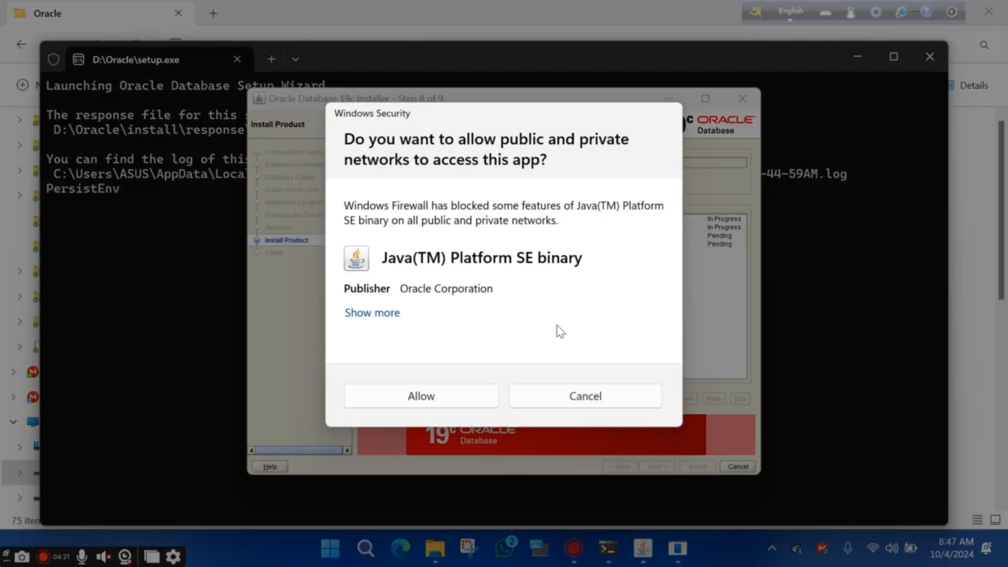
{"action": "left_click", "coordinate": [437, 398]}
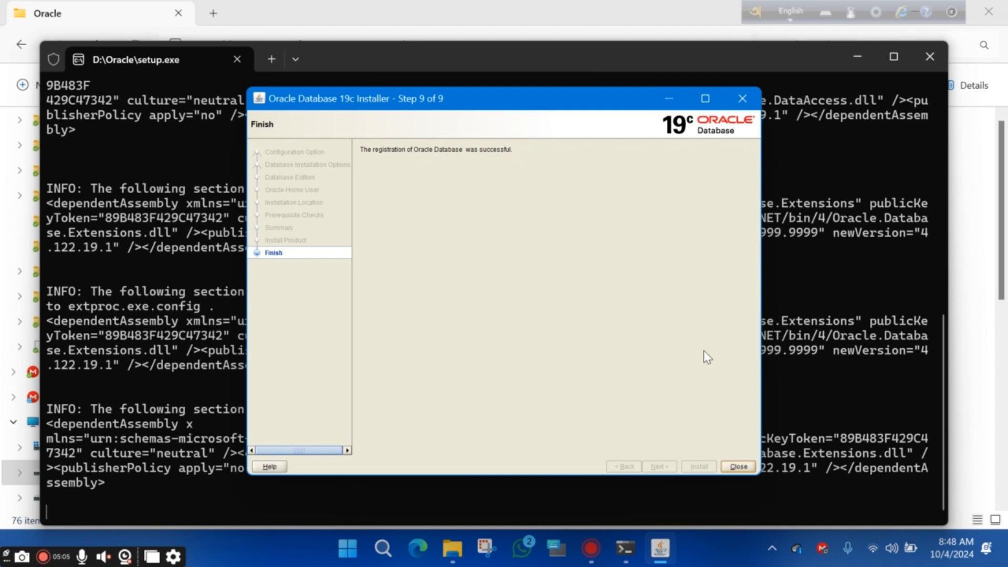
{"action": "left_click", "coordinate": [740, 466]}
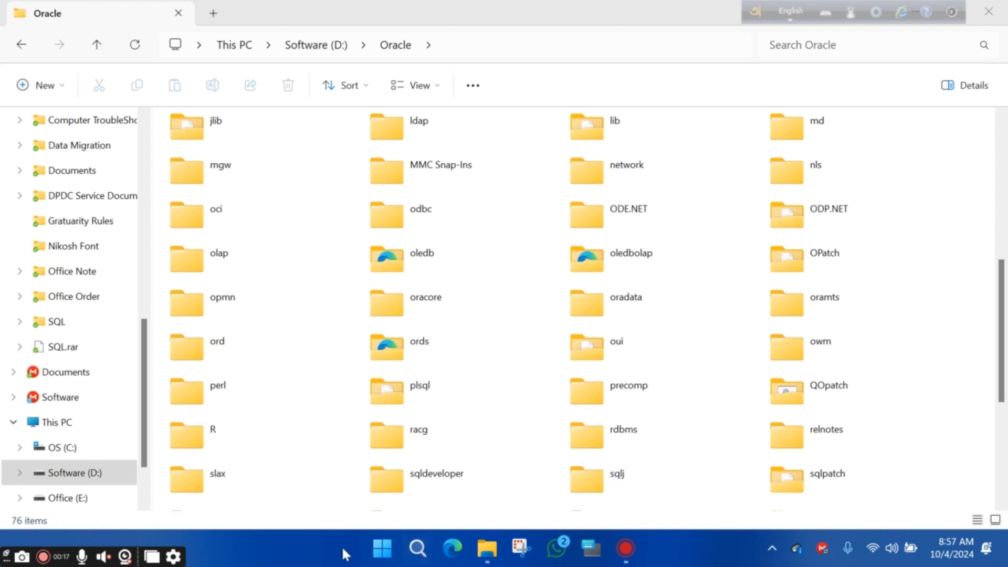
Open Windows search from the taskbar
{"action": "left_click", "coordinate": [417, 549]}
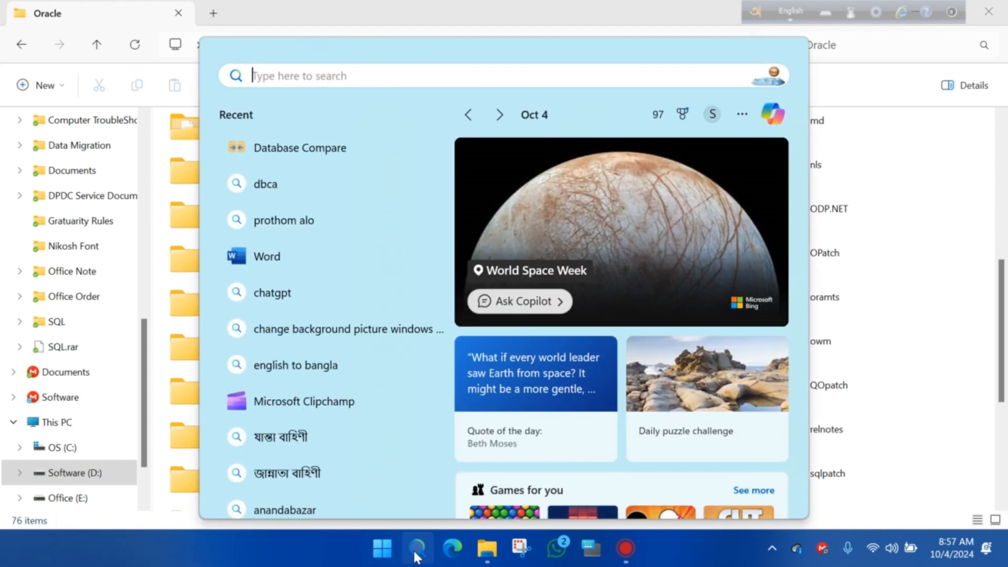
Search 'da' and run Database Configuration Assistant as administrator
{"action": "type", "text": "da"}
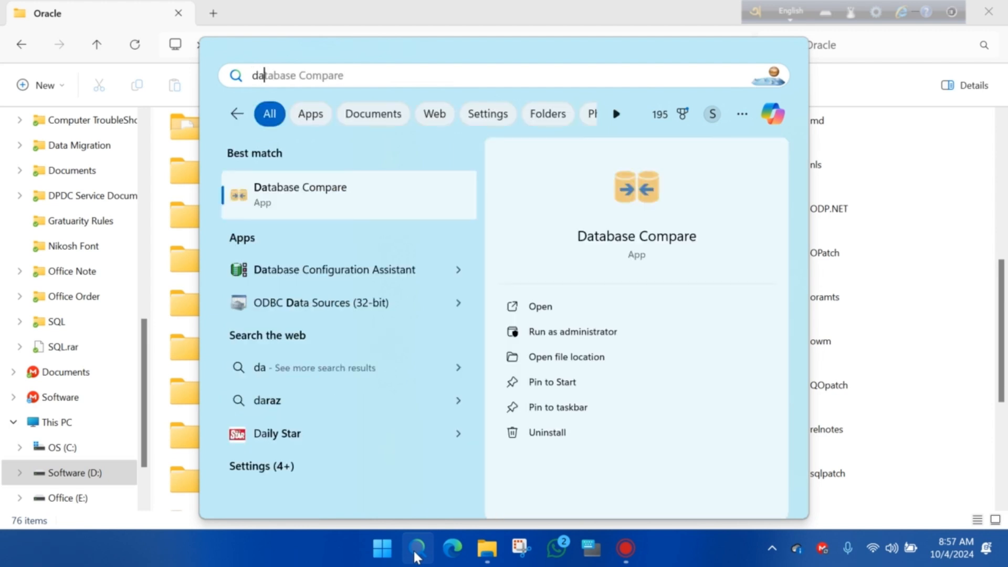
{"action": "right_click", "coordinate": [353, 282]}
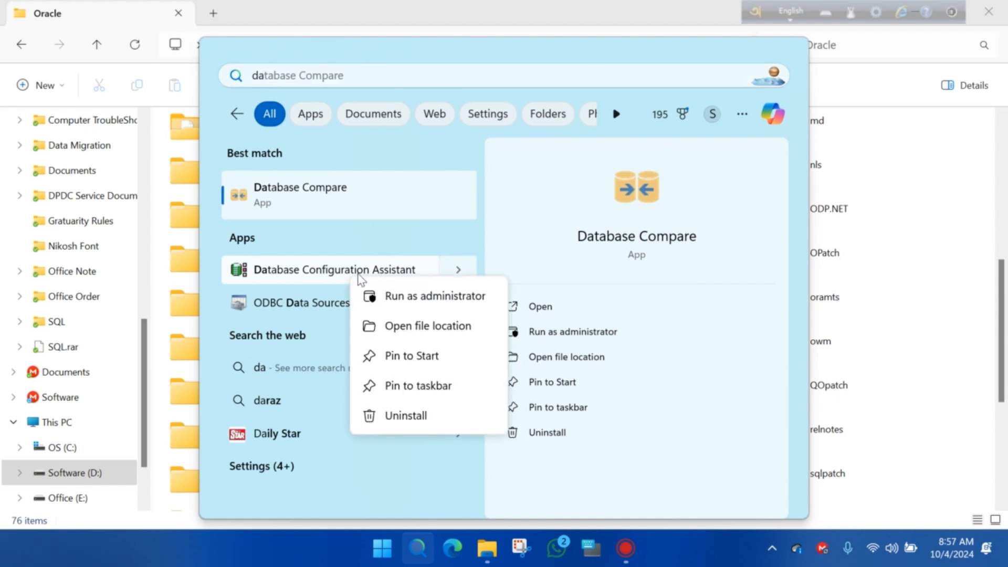
{"action": "left_click", "coordinate": [435, 296]}
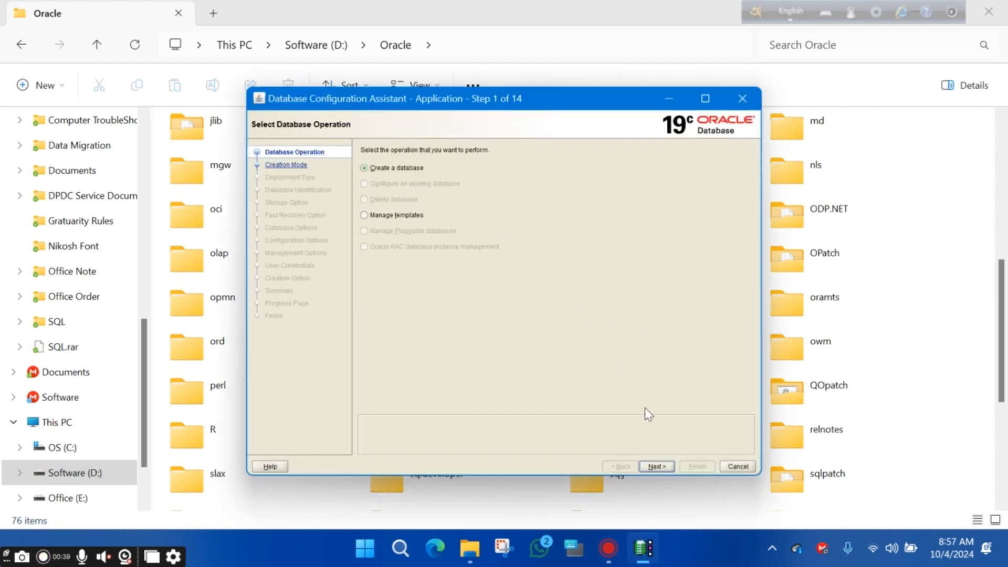
Define a new 'orcl' database with advanced configuration, General Purpose template and template-based storage
{"action": "left_click", "coordinate": [656, 467]}
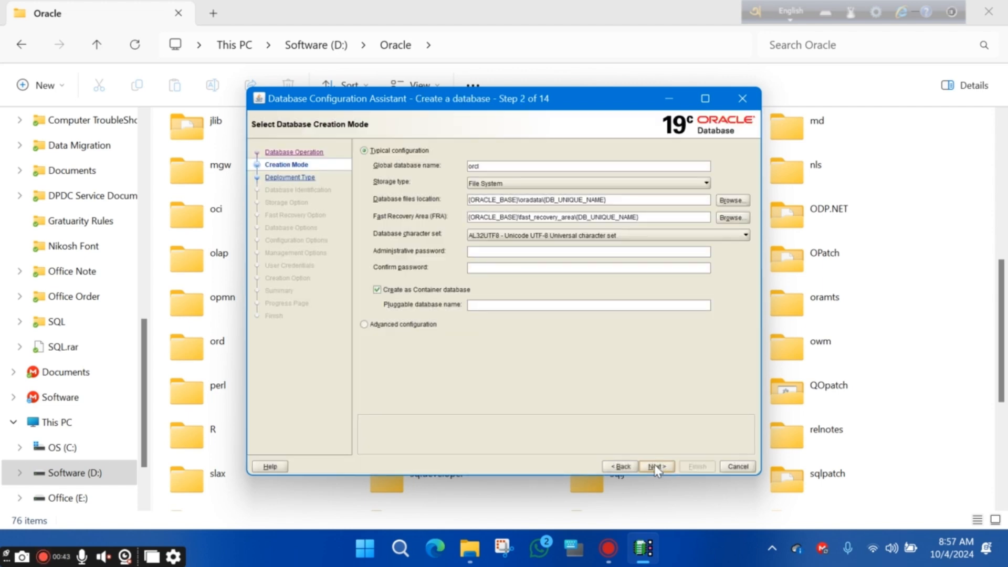
{"action": "left_click", "coordinate": [377, 325]}
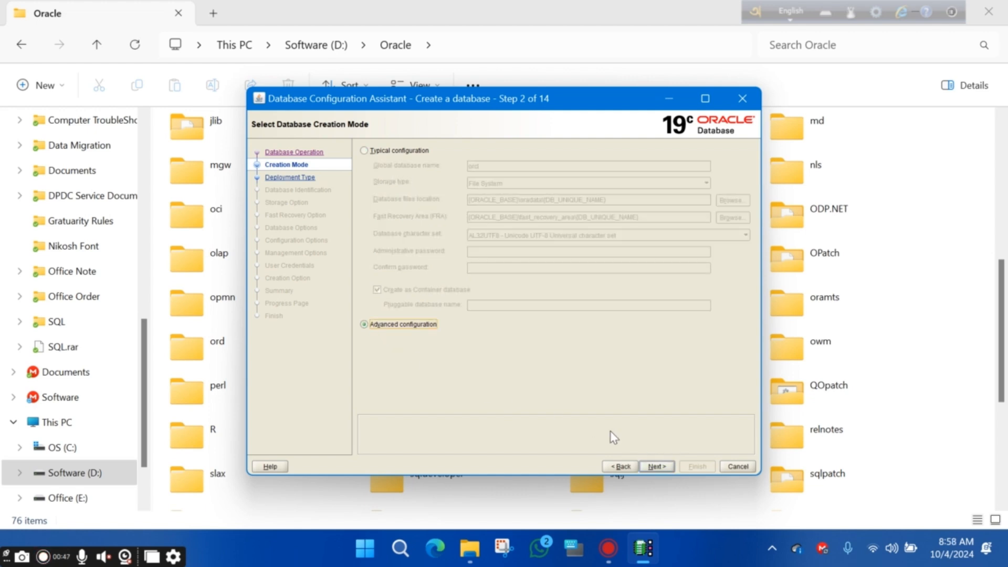
{"action": "left_click", "coordinate": [656, 467]}
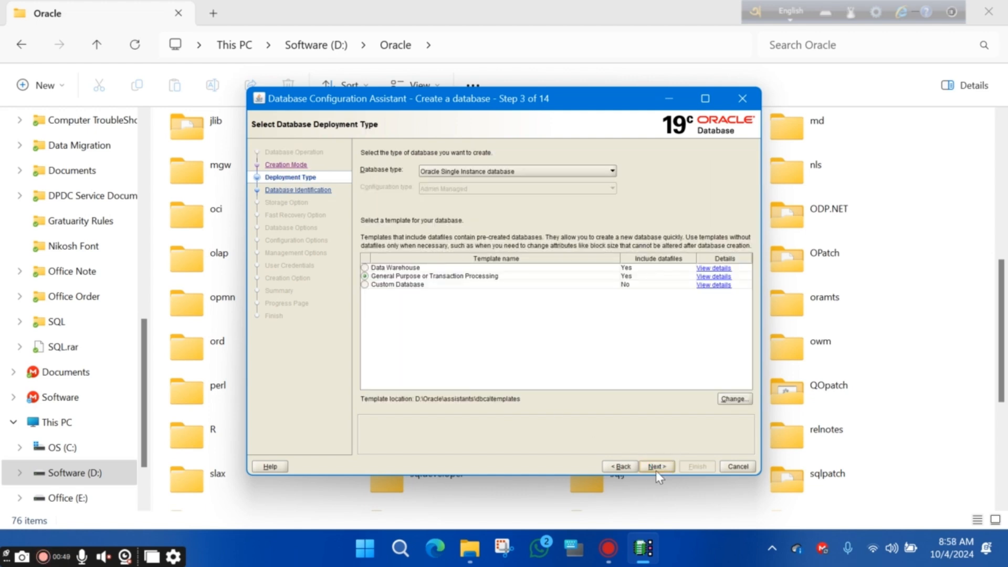
{"action": "left_click", "coordinate": [657, 467]}
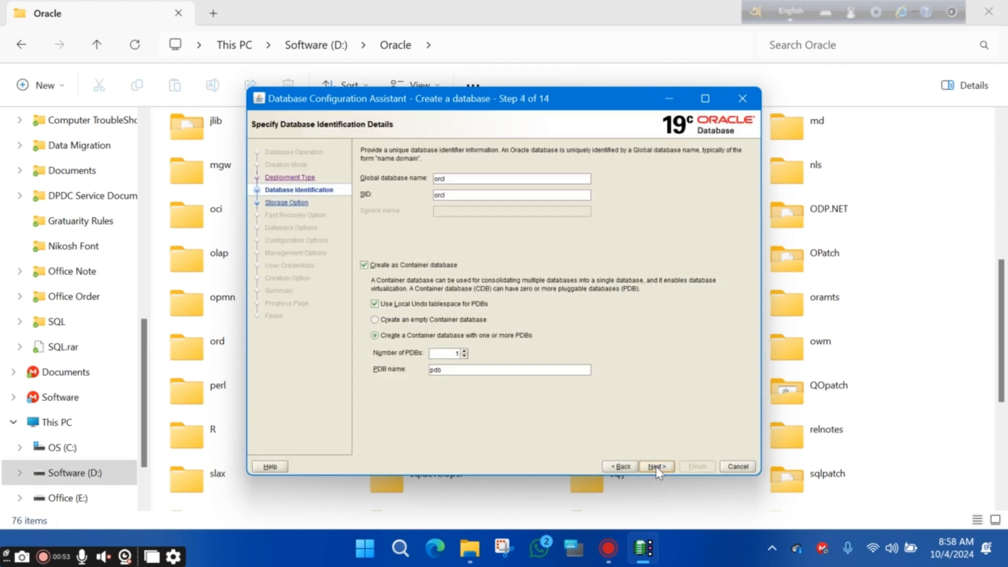
{"action": "left_click", "coordinate": [661, 467]}
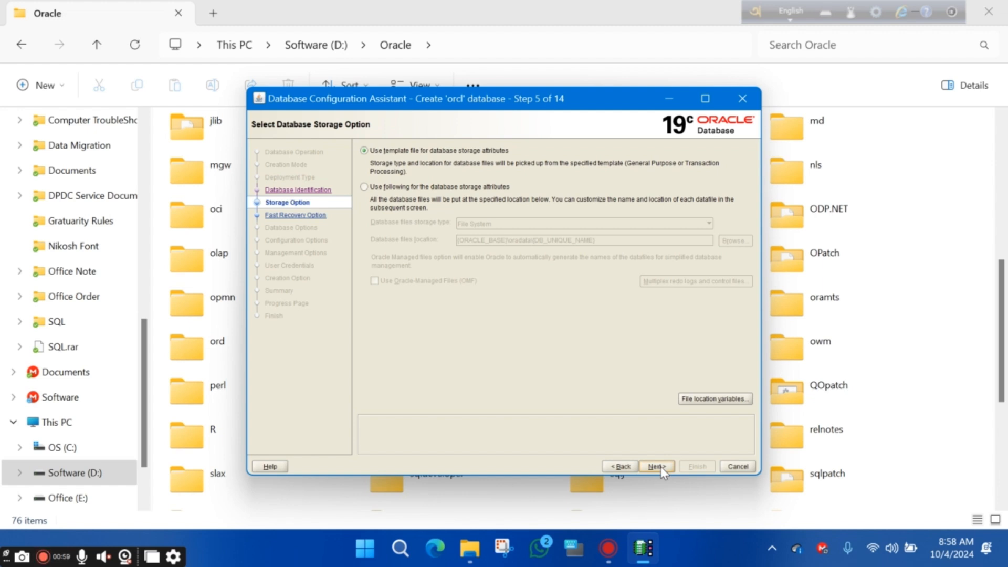
{"action": "left_click", "coordinate": [657, 466]}
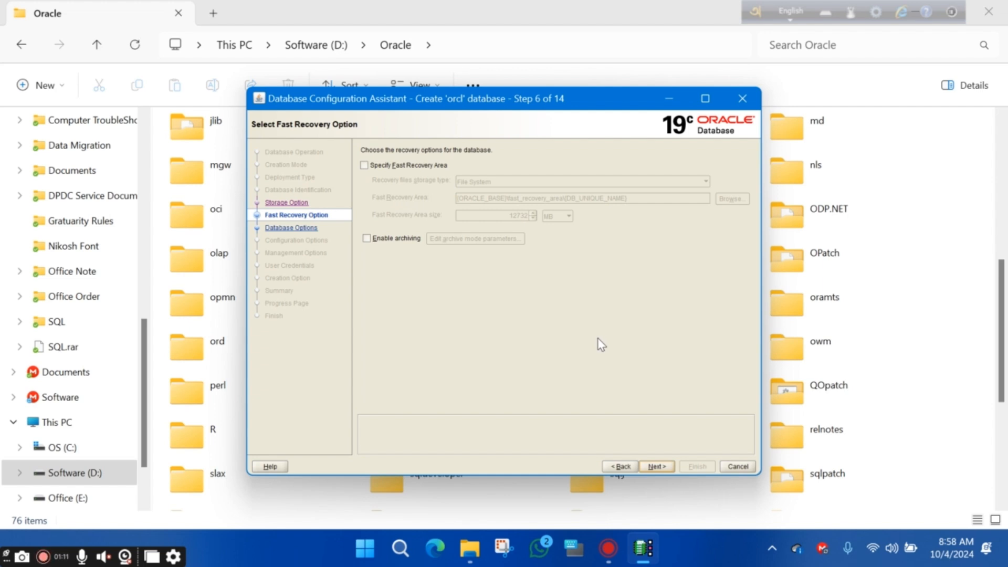
Skip fast recovery, create a new listener named LISTENER on port 1521, and leave Data Vault off
{"action": "left_click", "coordinate": [655, 468]}
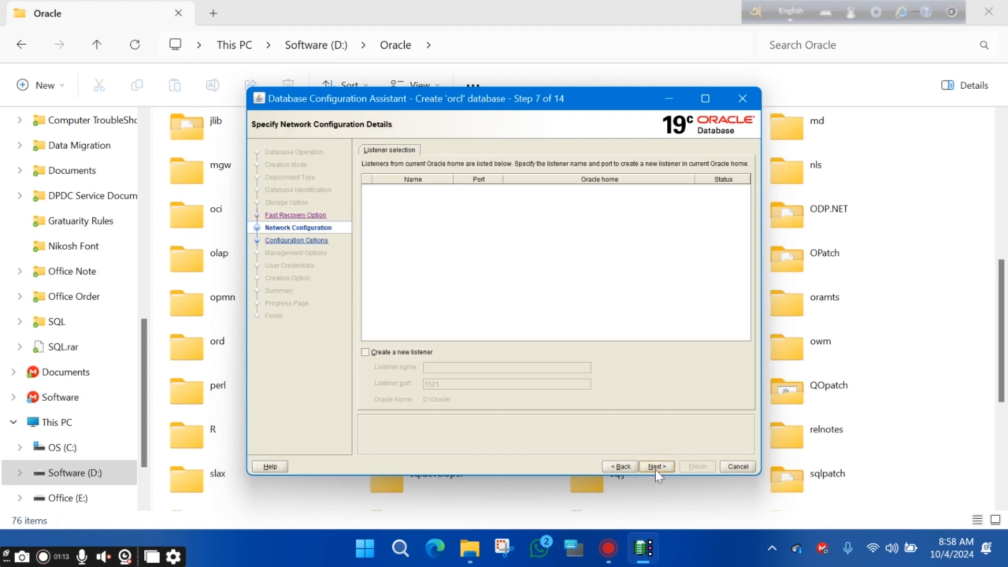
{"action": "left_click", "coordinate": [364, 352]}
{"action": "left_click", "coordinate": [468, 371]}
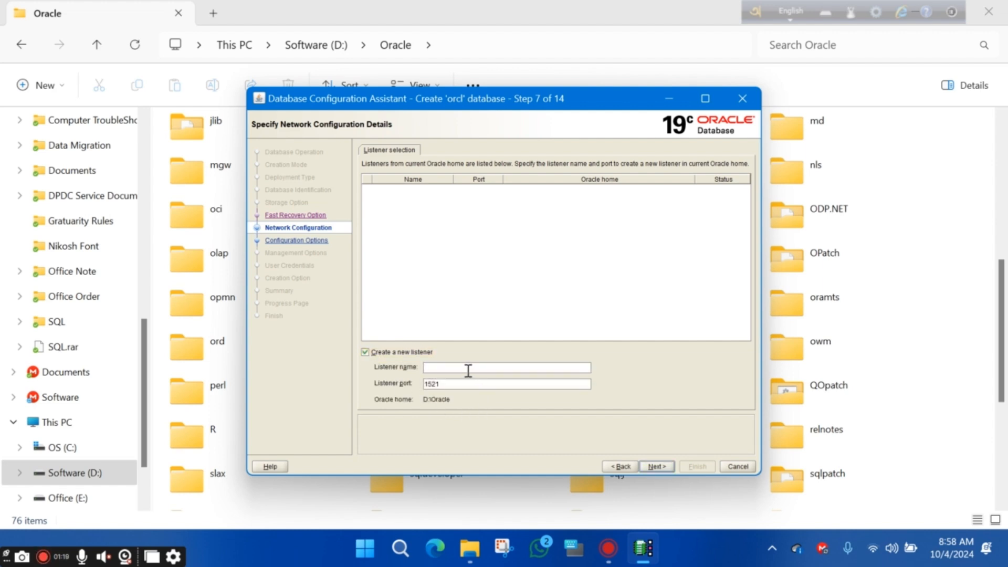
{"action": "type", "text": "li"}
{"action": "key", "text": "BackSpace"}
{"action": "key", "text": "BackSpace"}
{"action": "type", "text": "LISTENER"}
{"action": "left_click", "coordinate": [662, 467]}
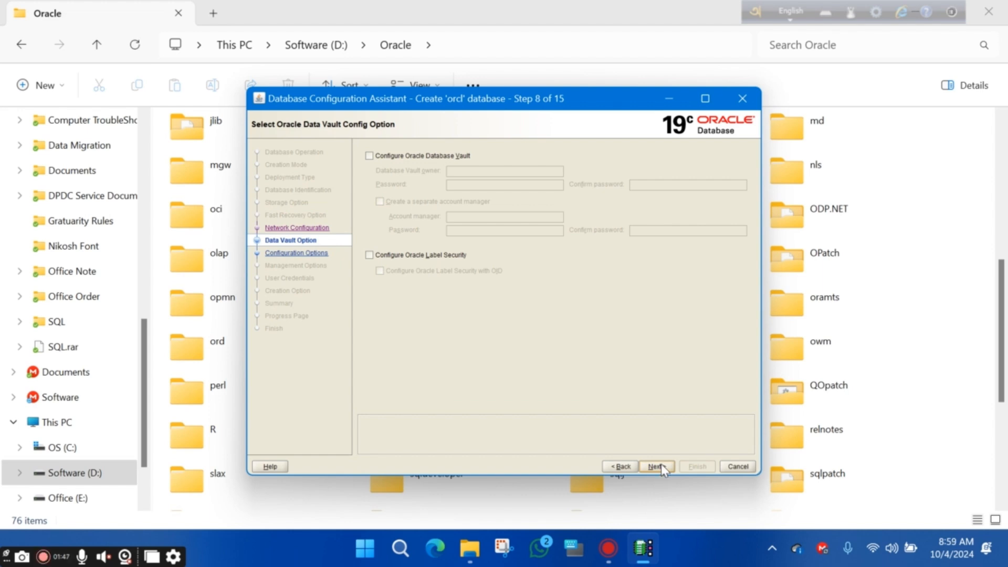
{"action": "left_click", "coordinate": [661, 467]}
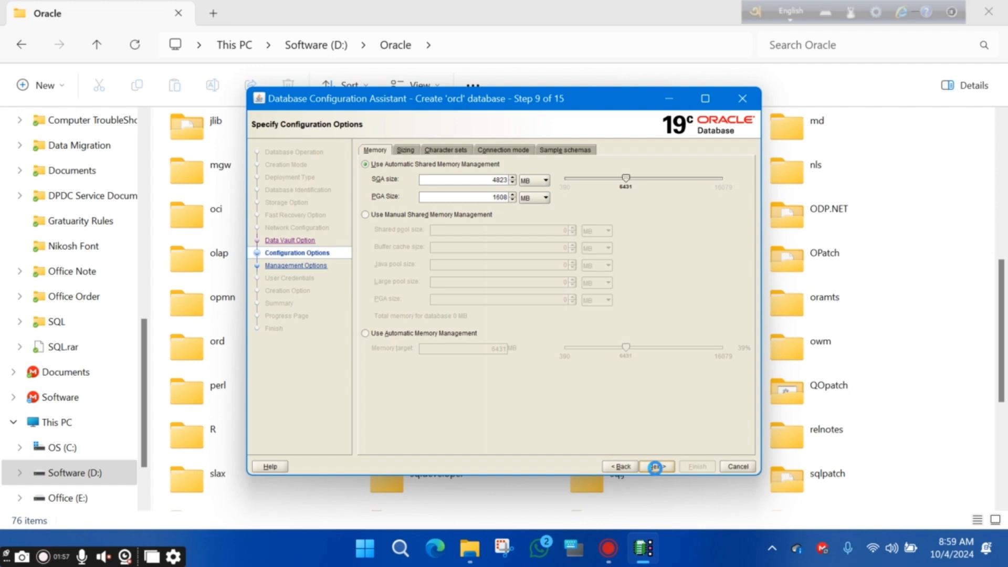
Turn off Enterprise Manager database express on the management options page and continue
{"action": "left_click", "coordinate": [655, 466]}
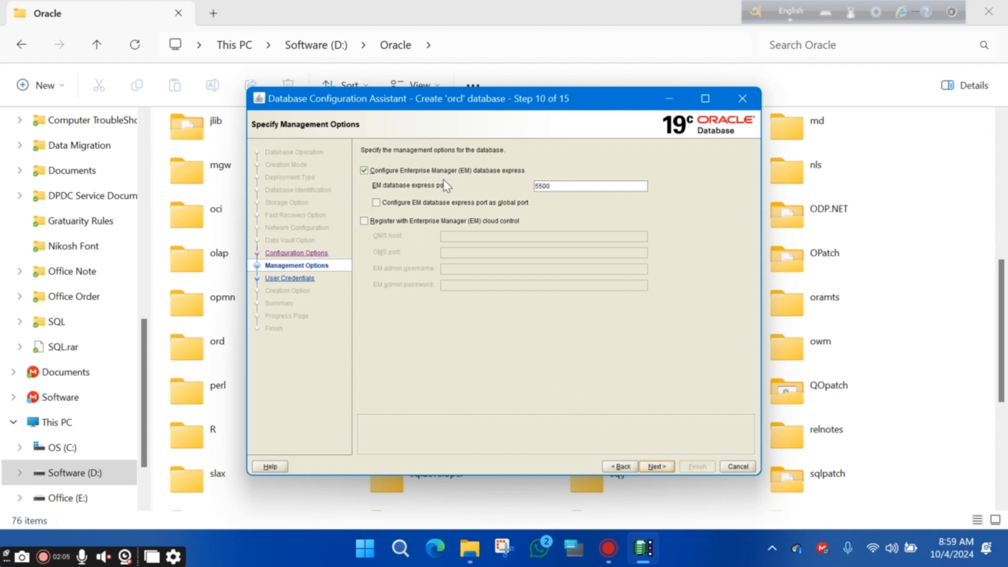
{"action": "left_click", "coordinate": [364, 171]}
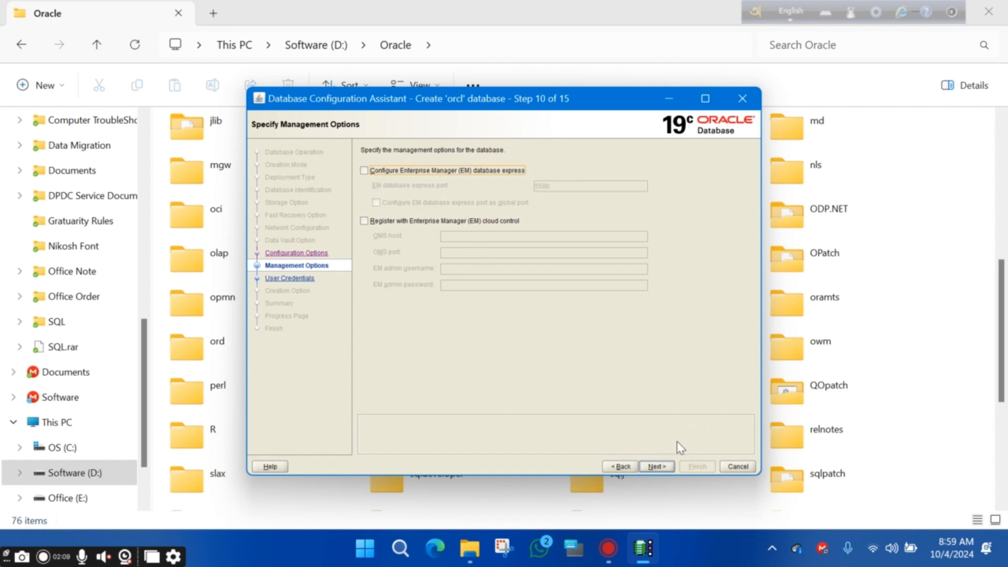
{"action": "left_click", "coordinate": [656, 467]}
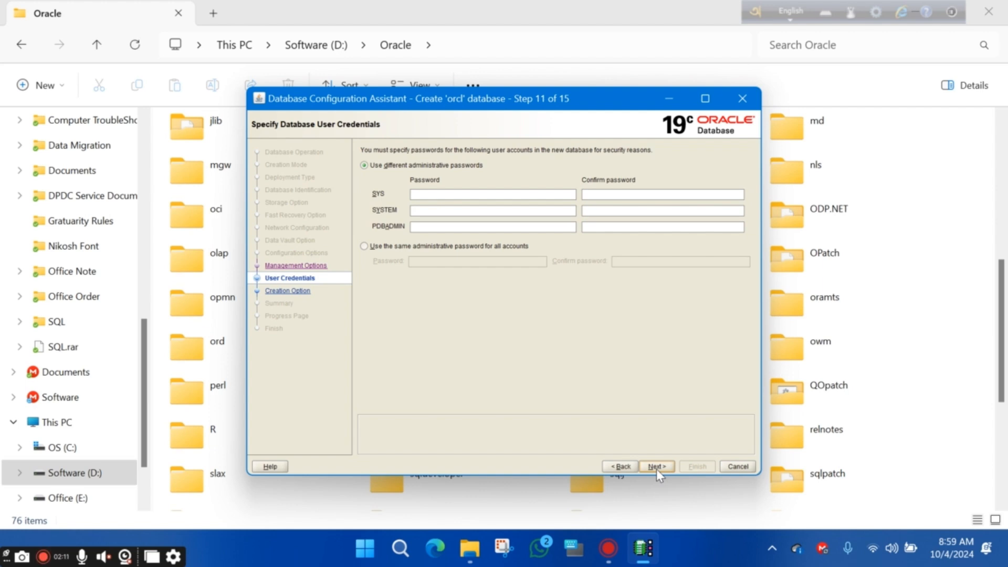
Set and confirm one shared administrative password for all accounts, accepting the non-standard password warning
{"action": "left_click", "coordinate": [367, 248]}
{"action": "left_click", "coordinate": [451, 264]}
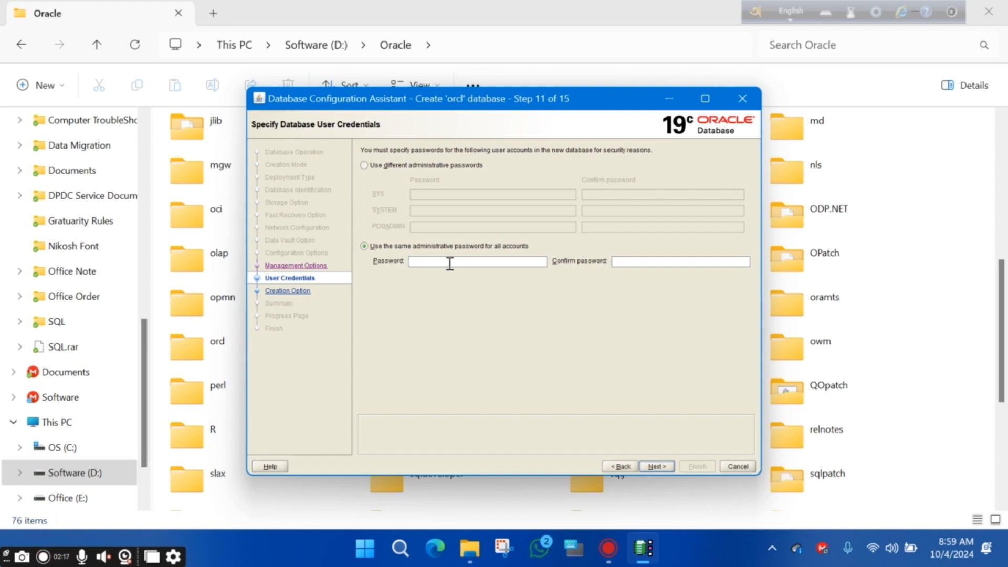
{"action": "type", "text": "ora"}
{"action": "type", "text": "cle"}
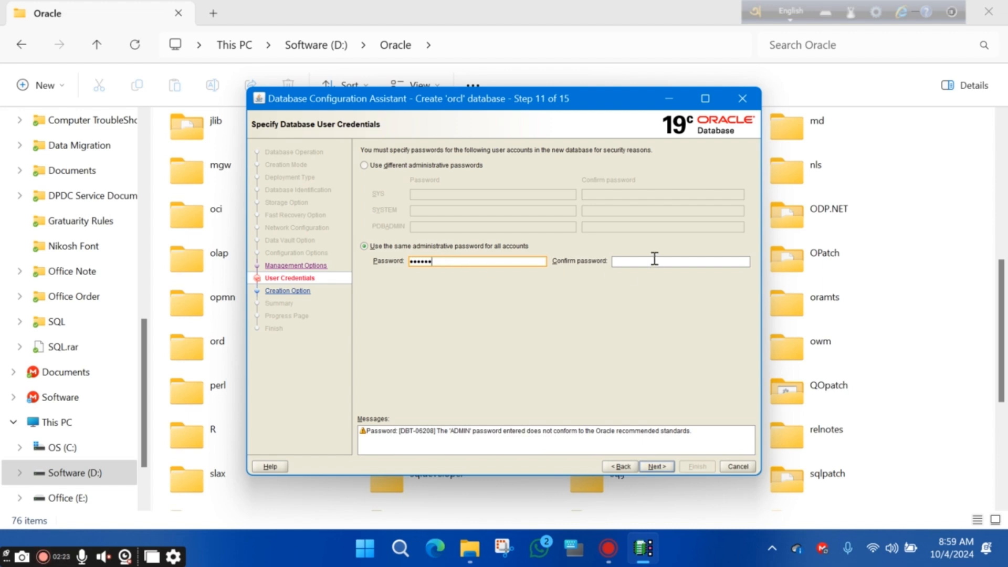
{"action": "left_click", "coordinate": [655, 258]}
{"action": "type", "text": "o"}
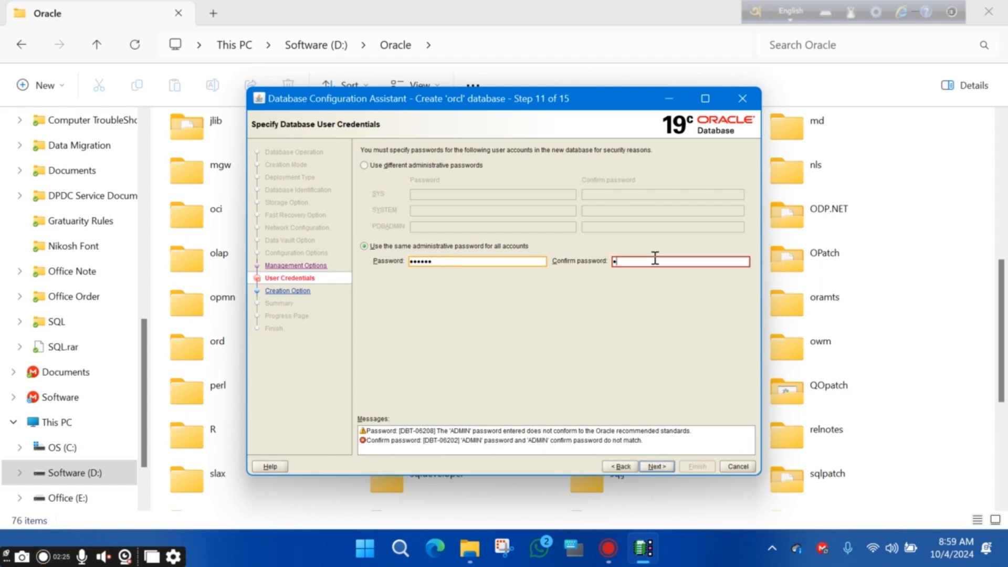
{"action": "type", "text": "racle"}
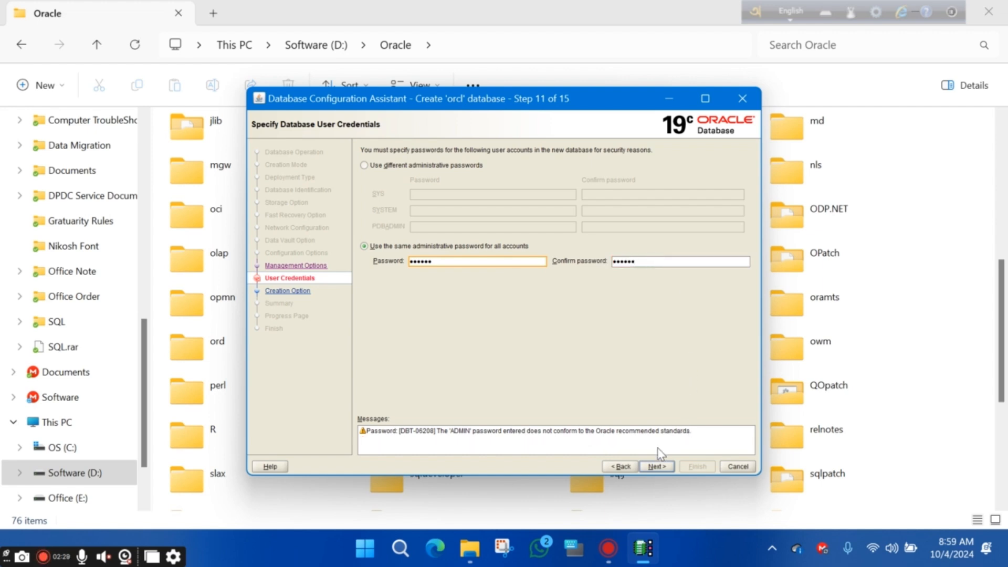
{"action": "left_click", "coordinate": [653, 466]}
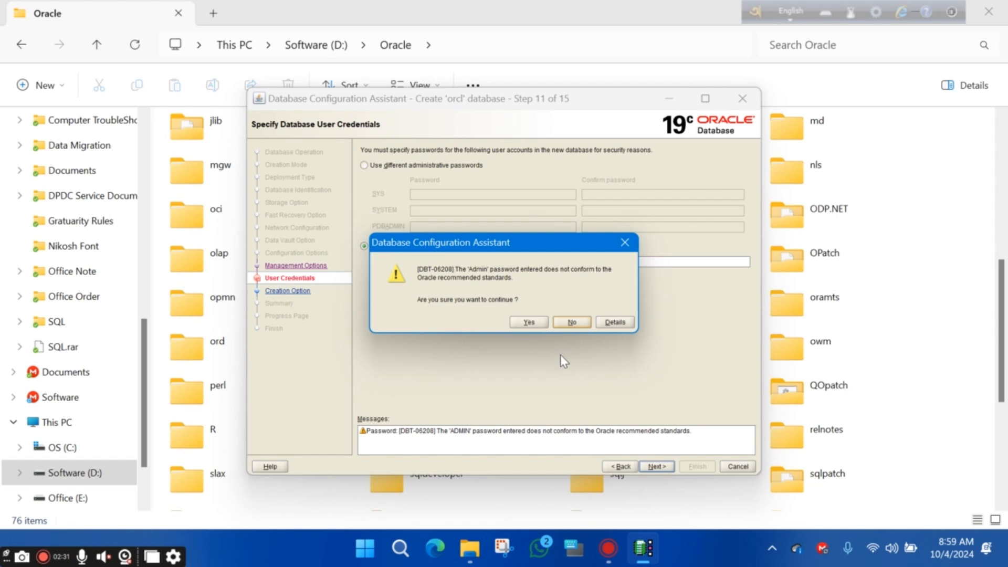
{"action": "left_click", "coordinate": [529, 326]}
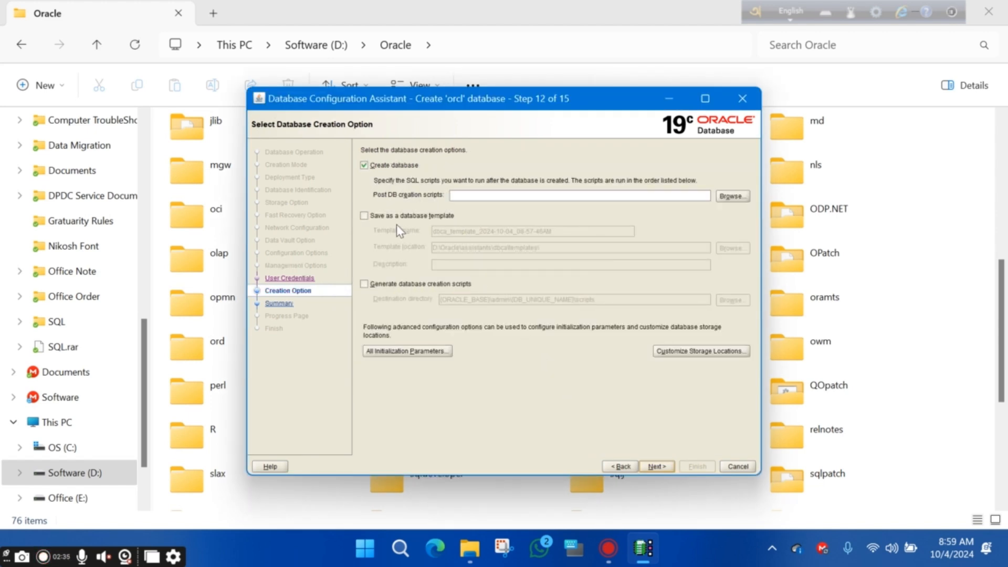
Also save the orcl database as a template and continue to the Summary
{"action": "left_click", "coordinate": [363, 215]}
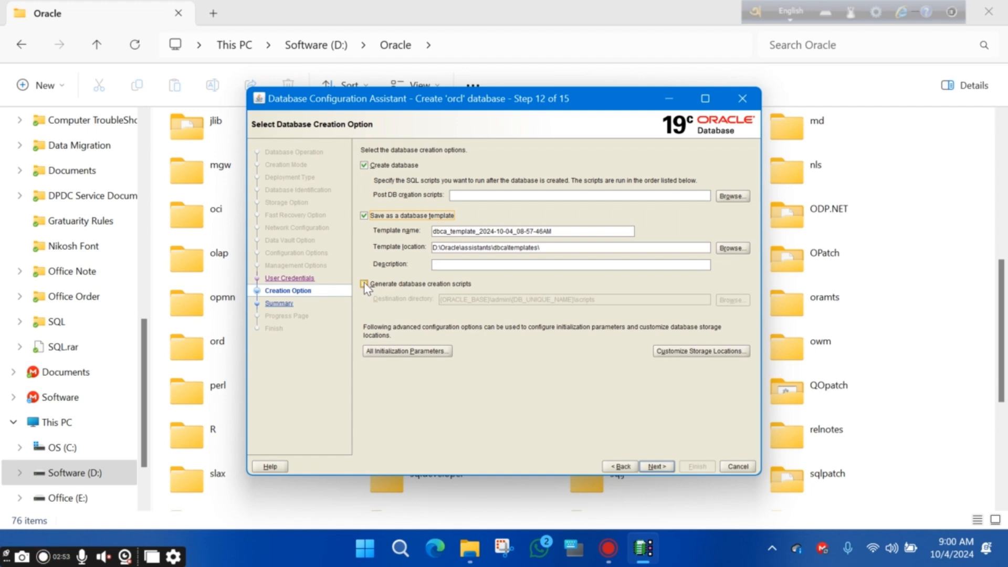
{"action": "left_click", "coordinate": [655, 465]}
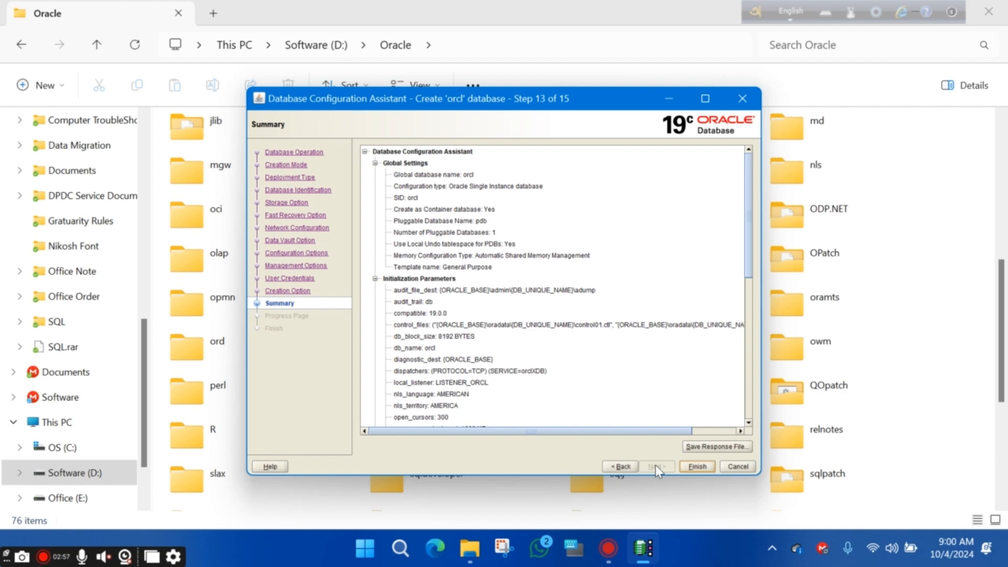
Review the orcl summary, create the database, and close the assistant once creation completes
{"action": "scroll", "coordinate": [562, 338], "scroll_direction": "down", "scroll_amount": 10}
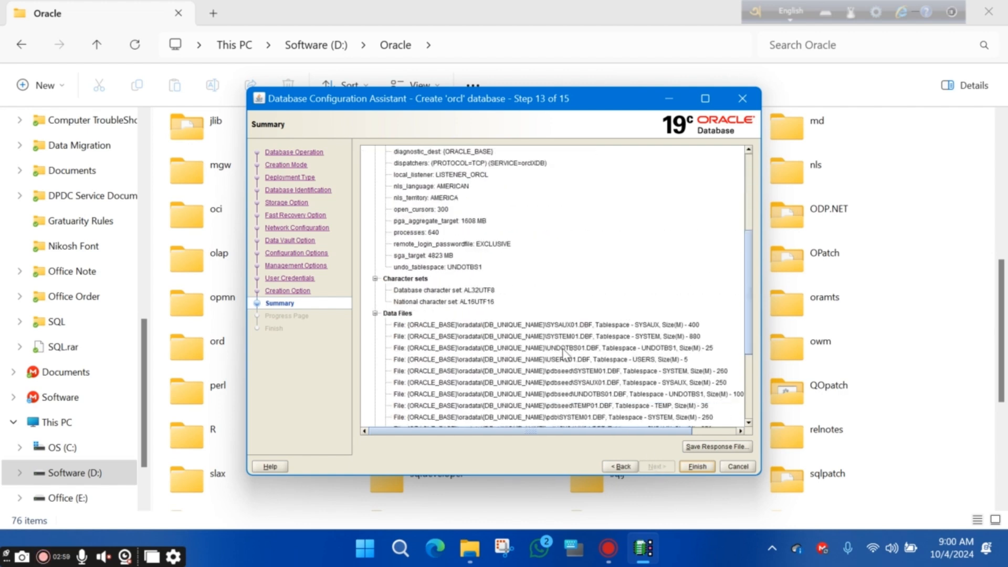
{"action": "left_click", "coordinate": [698, 466]}
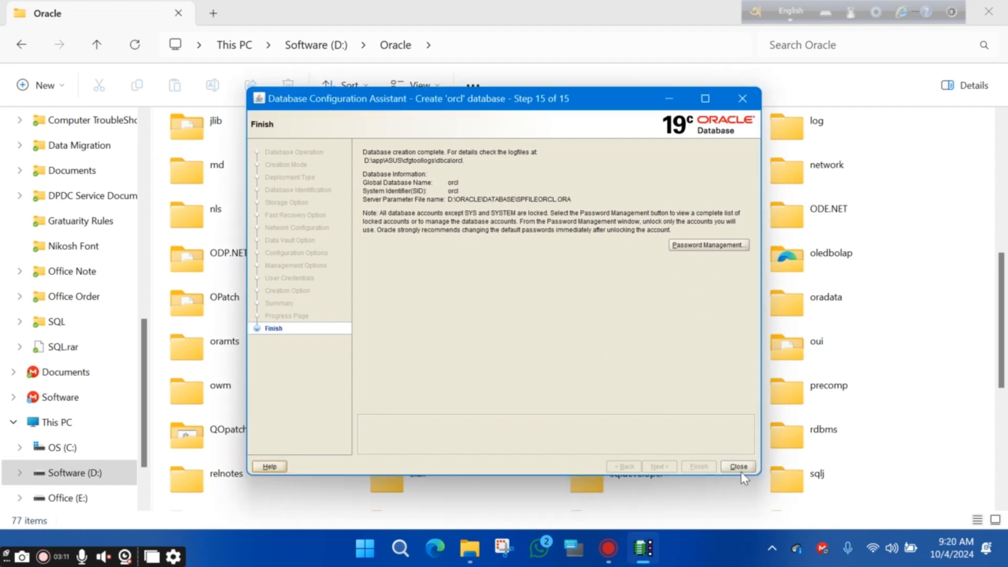
{"action": "left_click", "coordinate": [739, 467]}
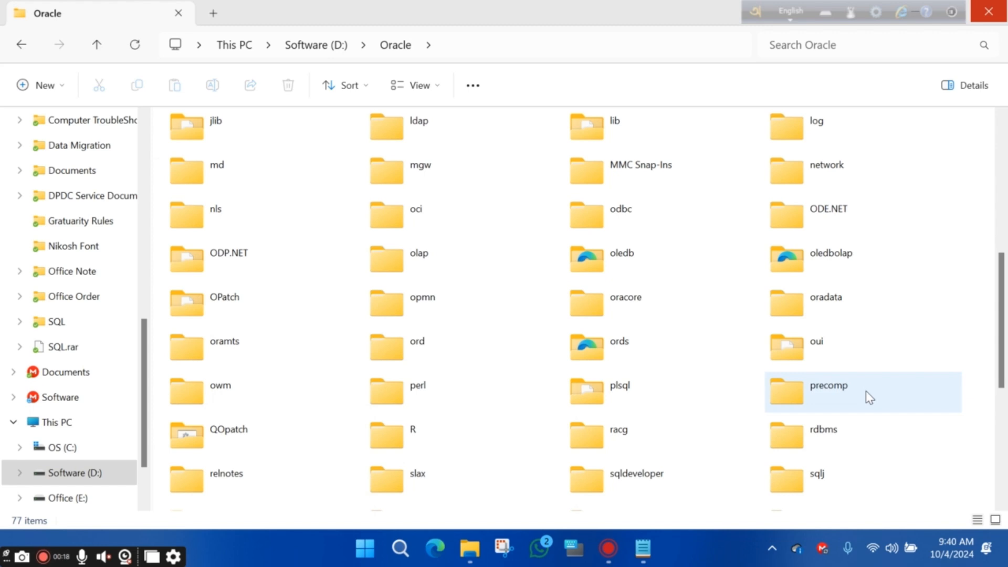
Search Windows for 'c' and run Command Prompt as administrator
{"action": "left_click", "coordinate": [400, 548]}
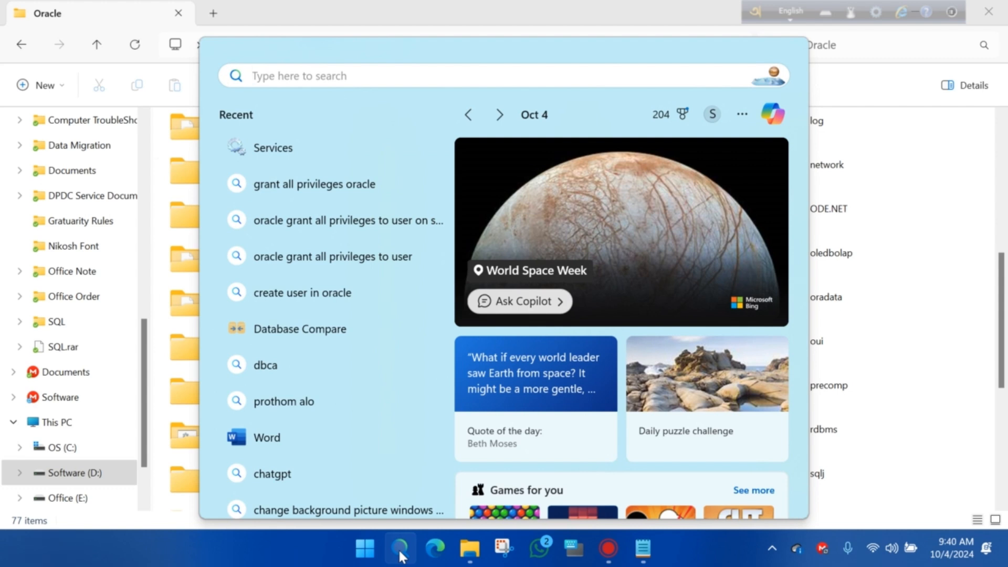
{"action": "type", "text": "c"}
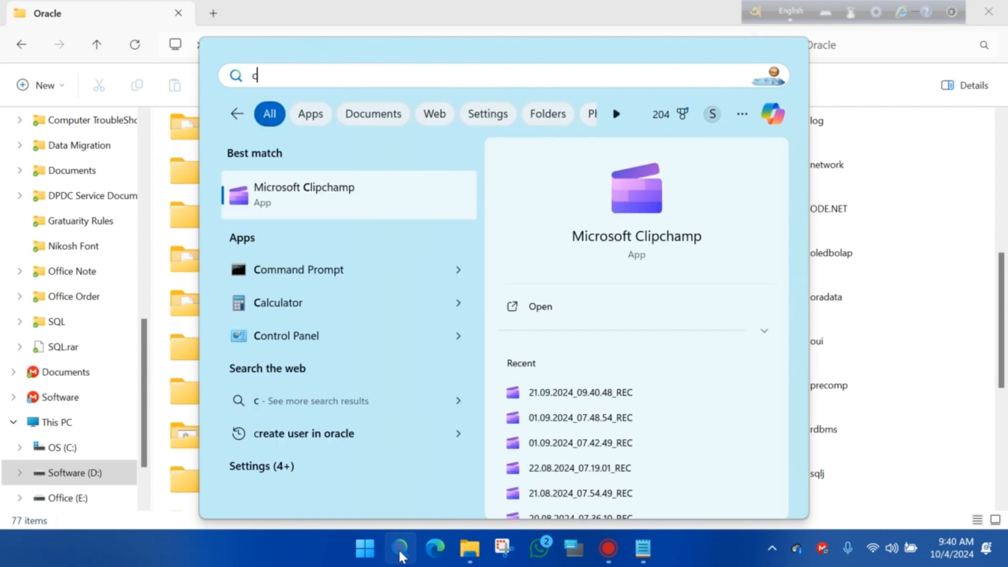
{"action": "right_click", "coordinate": [308, 270]}
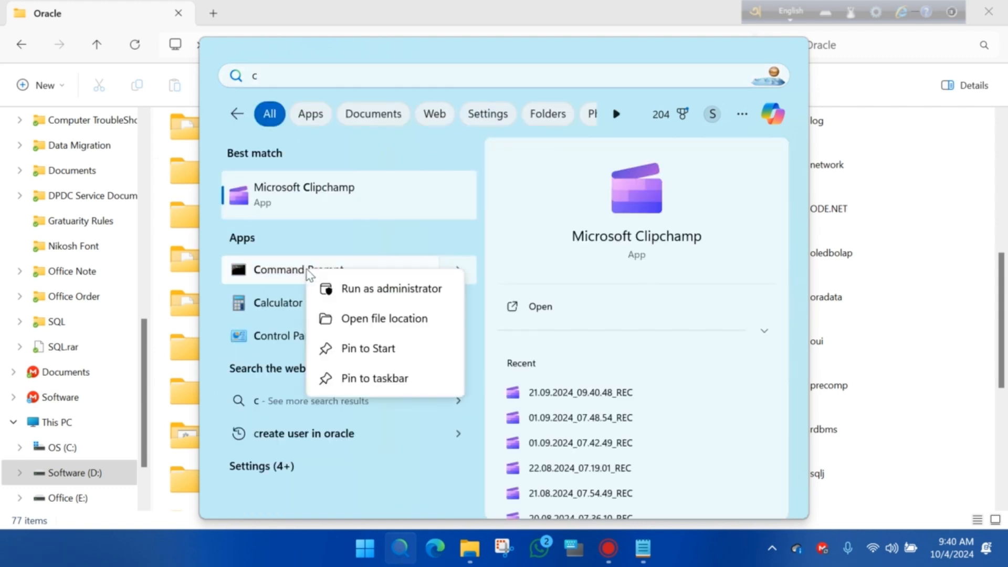
{"action": "left_click", "coordinate": [409, 290]}
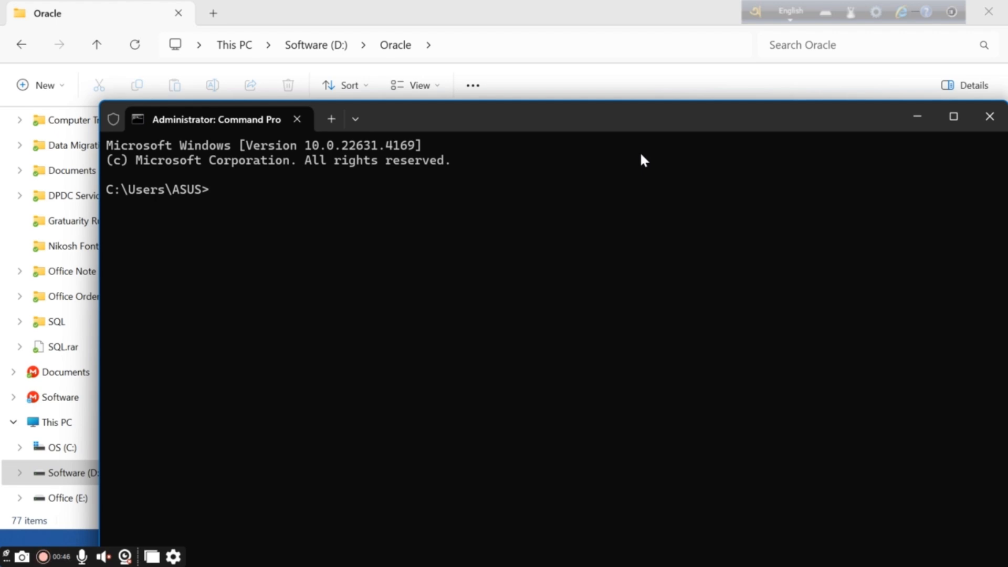
Connect SQL*Plus to orcl as sys with SYSDBA rights using the sys password, then maximize the window
{"action": "type", "text": "sqlplus s"}
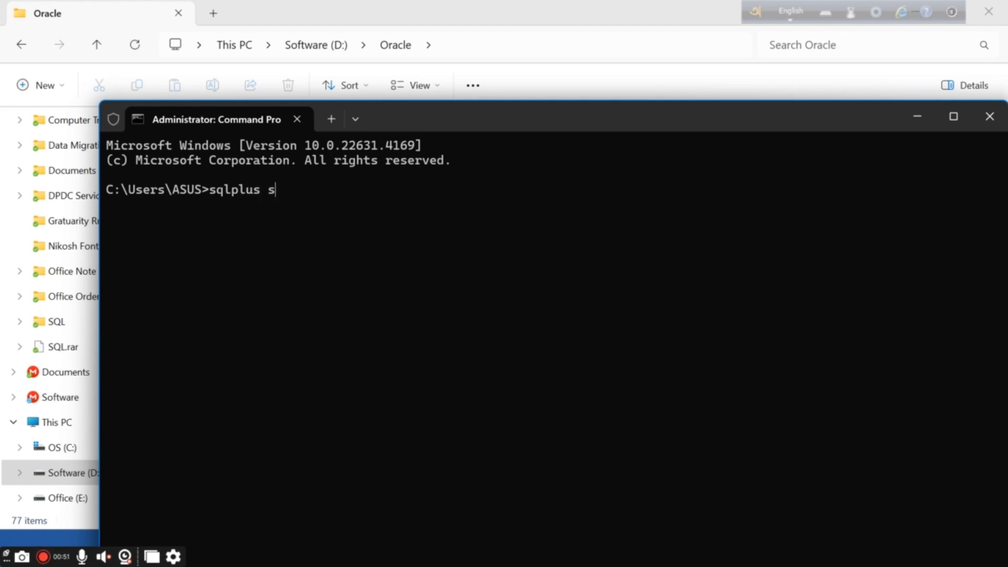
{"action": "type", "text": "ys/sys123"}
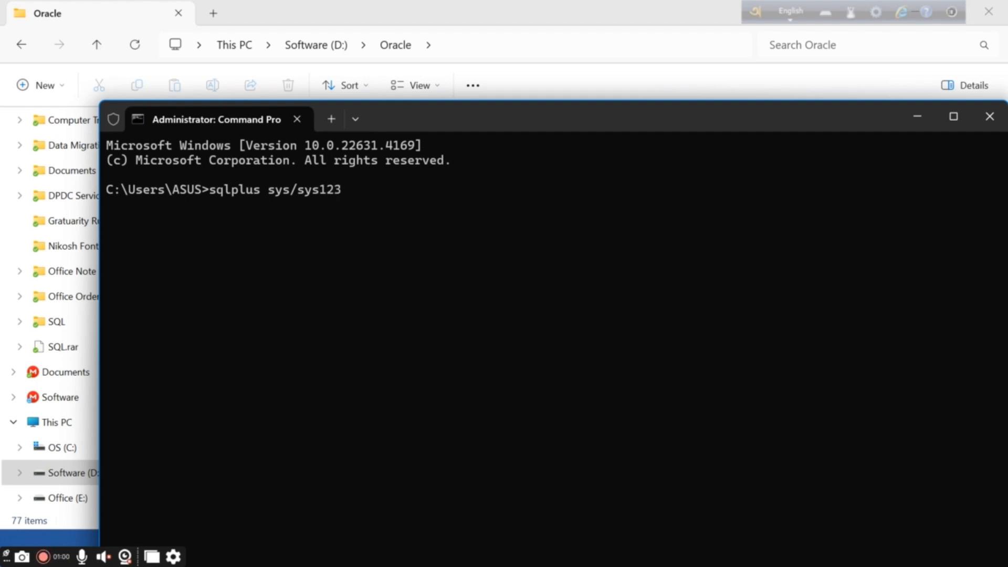
{"action": "type", "text": "@orcl as"}
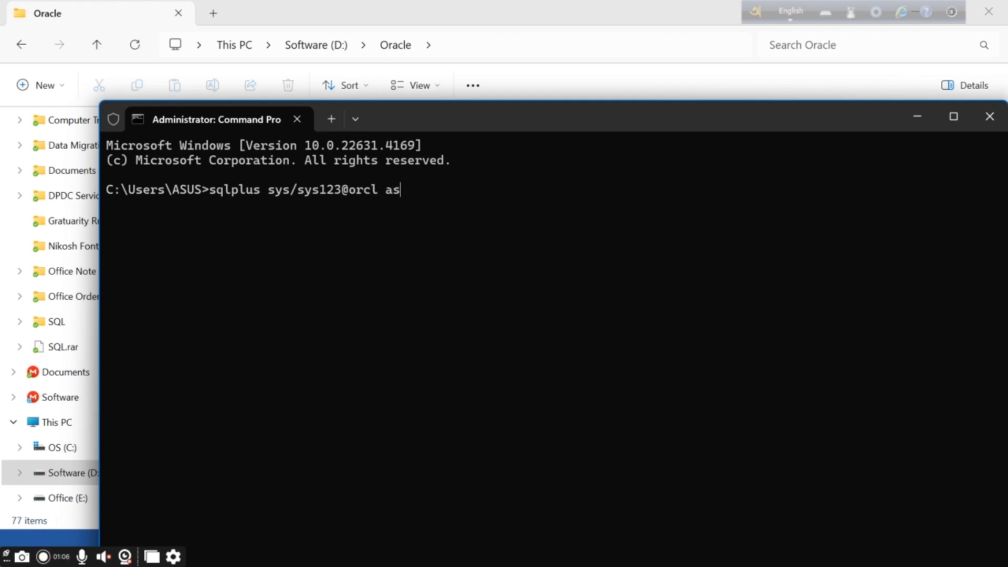
{"action": "type", "text": " sysdba;"}
{"action": "key", "text": "Return"}
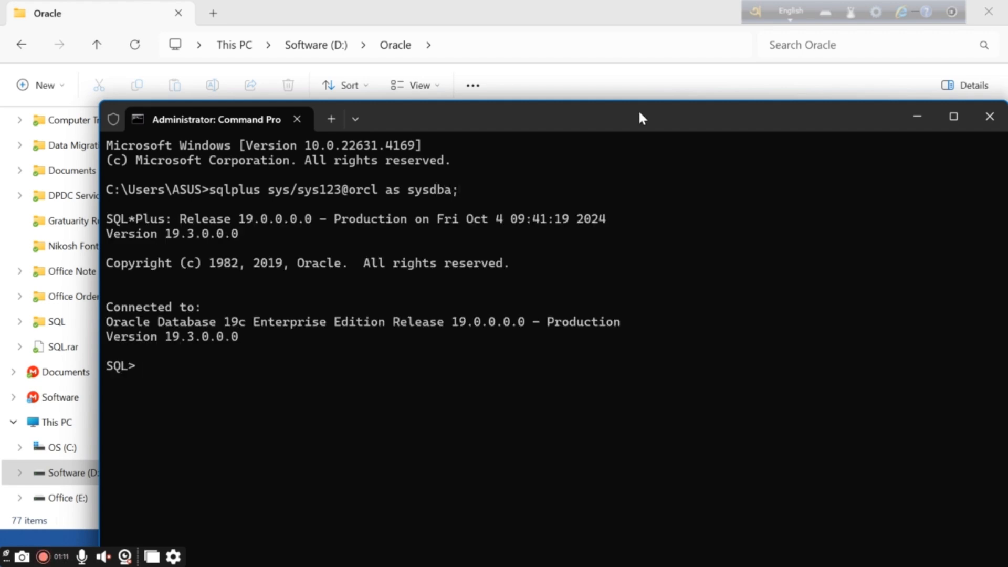
{"action": "double_click", "coordinate": [581, 118]}
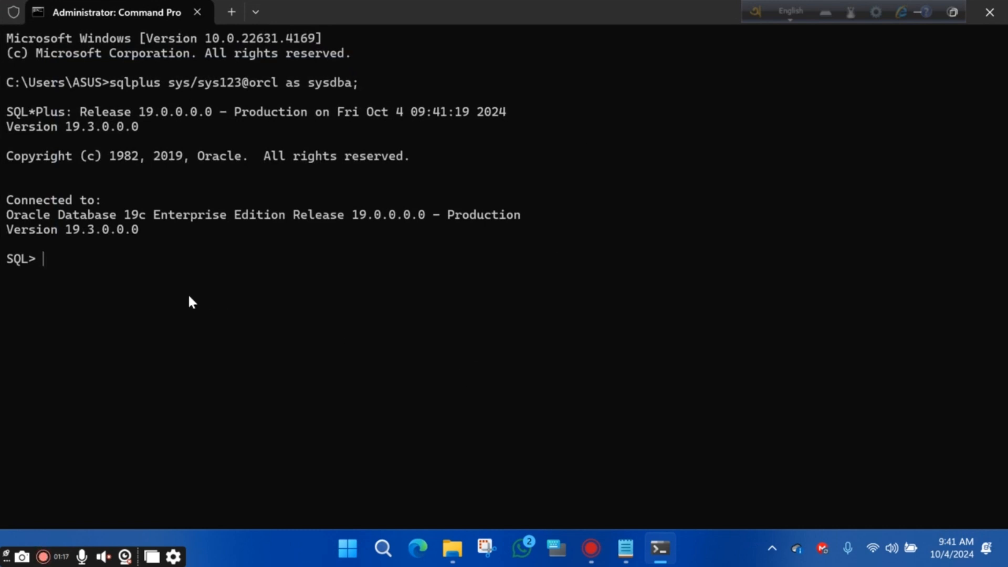
Run the alter session command from the Notepad script, setting _ORACLE_SCRIPT to true
{"action": "left_click", "coordinate": [625, 548]}
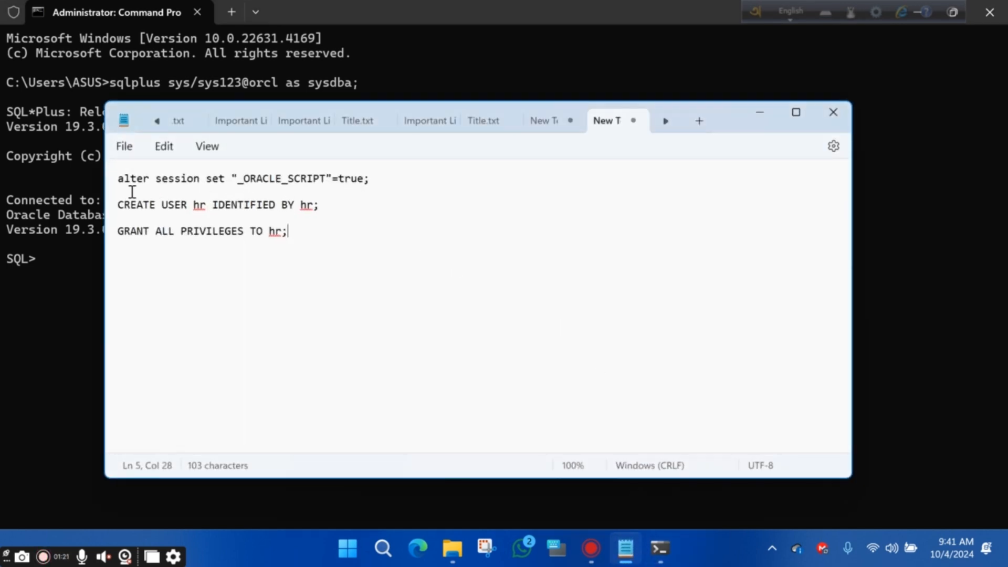
{"action": "left_click_drag", "start_coordinate": [121, 181], "coordinate": [375, 184]}
{"action": "key", "text": "ctrl+c"}
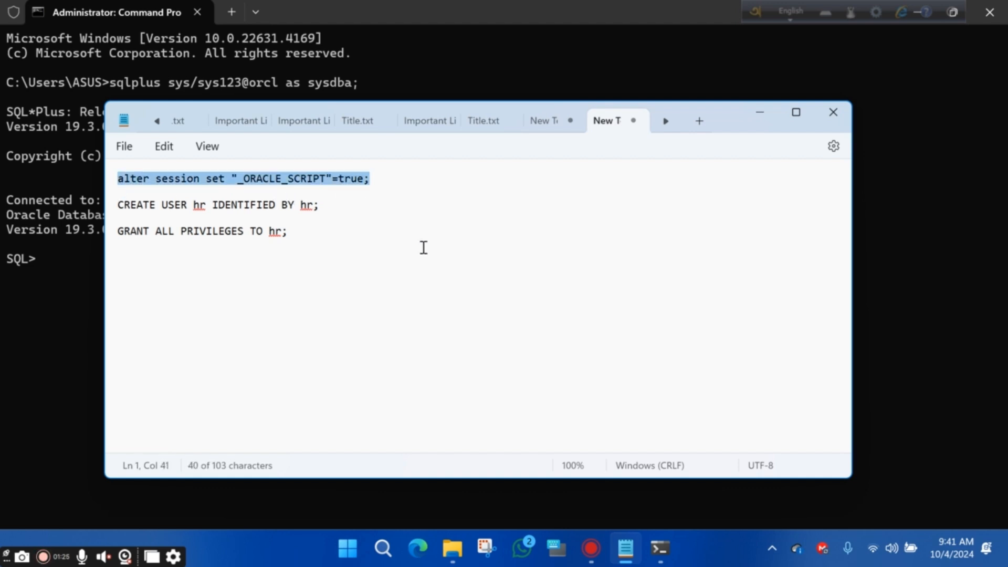
{"action": "left_click", "coordinate": [49, 253]}
{"action": "right_click", "coordinate": [49, 253]}
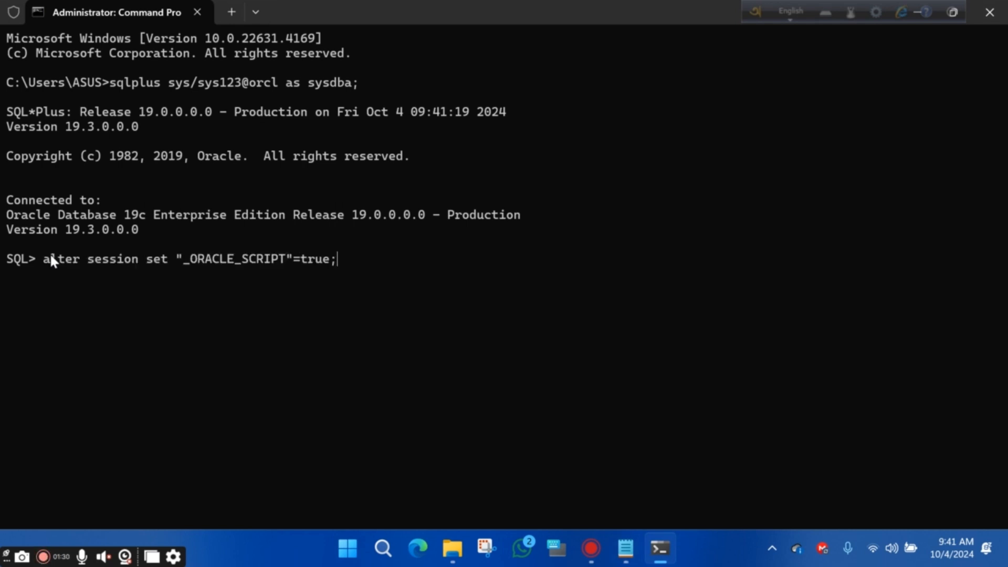
{"action": "key", "text": "Return"}
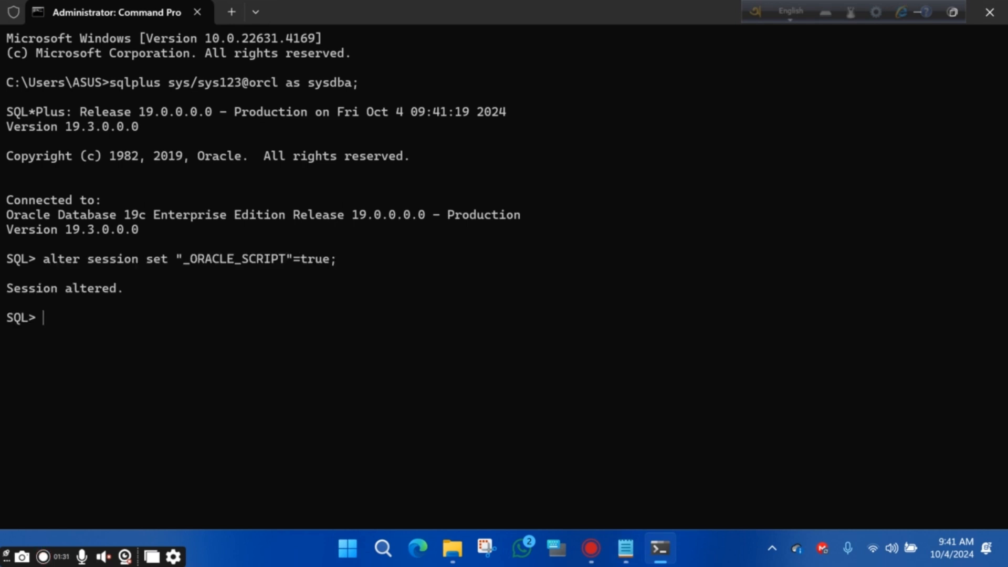
Create user hr by pasting the CREATE USER hr statement from the script
{"action": "left_click", "coordinate": [656, 550]}
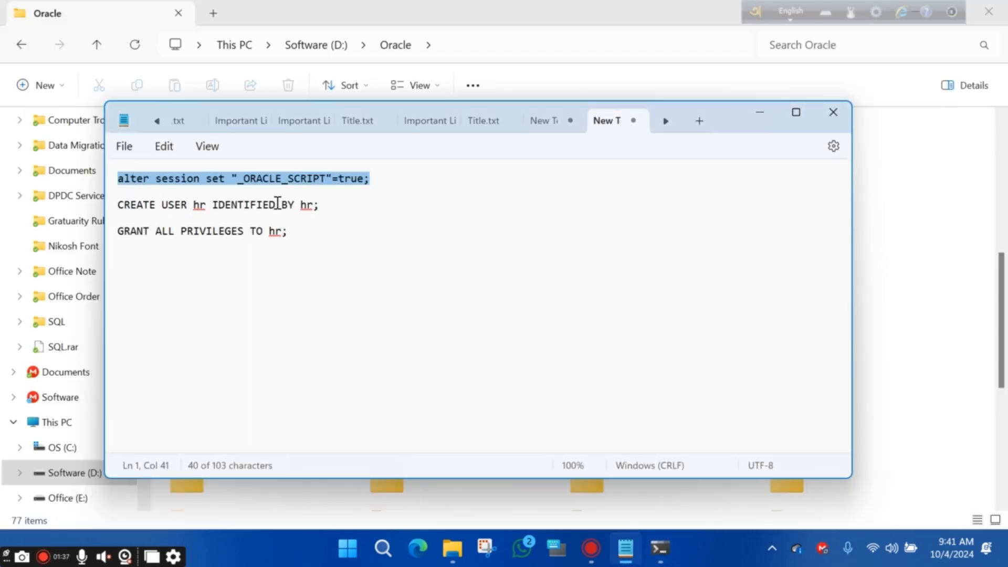
{"action": "left_click_drag", "start_coordinate": [321, 204], "coordinate": [120, 215]}
{"action": "key", "text": "ctrl+c"}
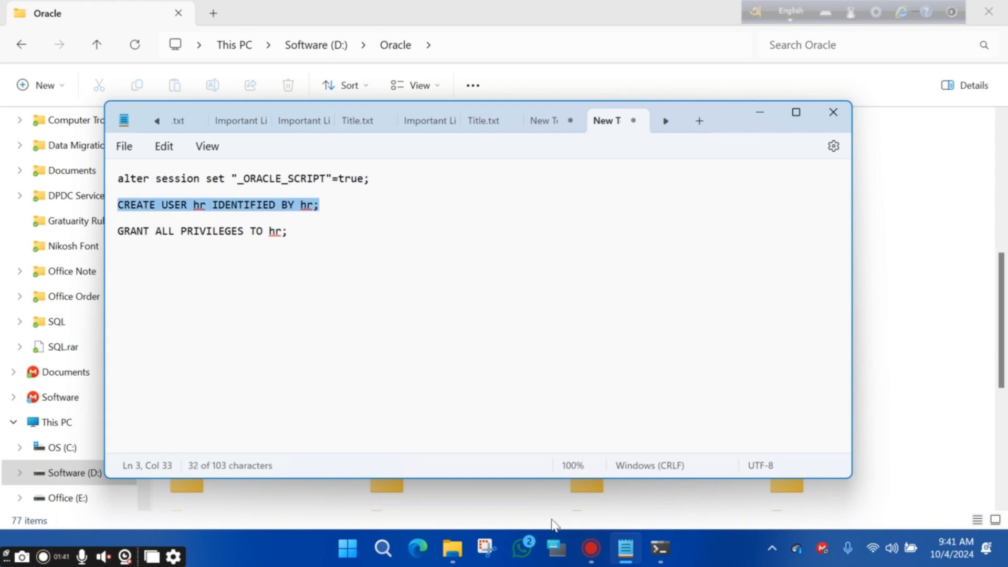
{"action": "left_click", "coordinate": [660, 548]}
{"action": "key", "text": "ctrl+v"}
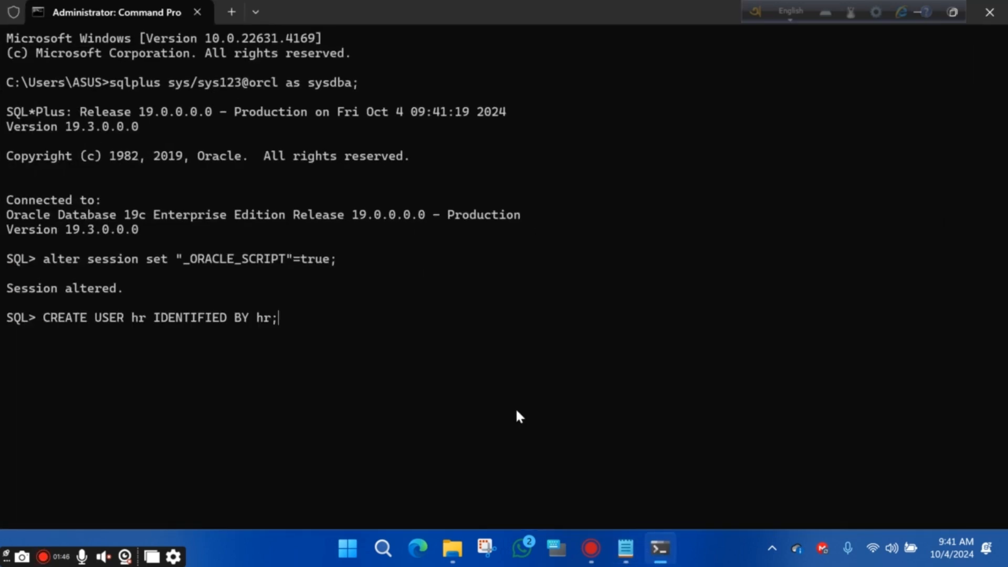
{"action": "key", "text": "Return"}
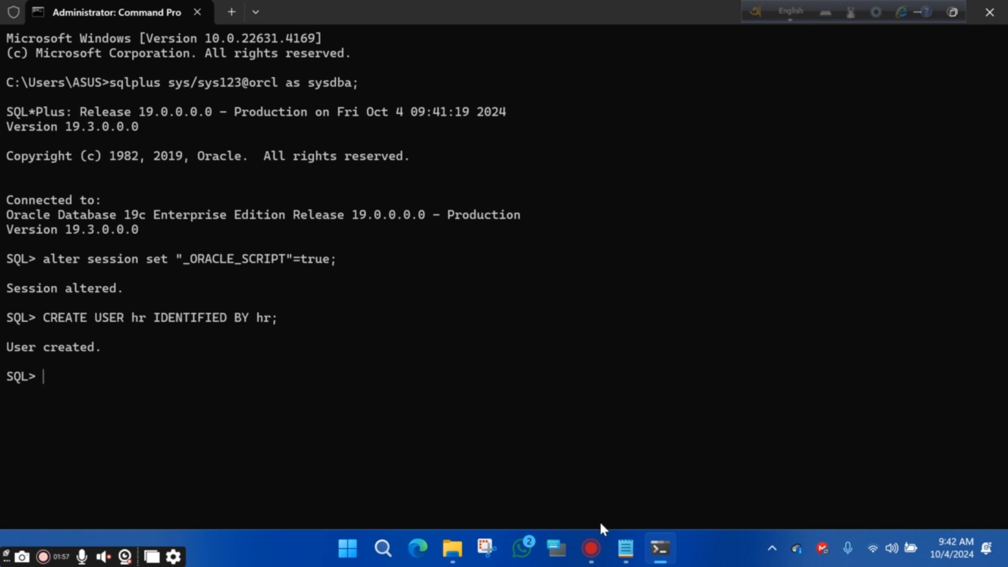
Run GRANT ALL PRIVILEGES TO hr, pasted from the script
{"action": "left_click", "coordinate": [623, 547]}
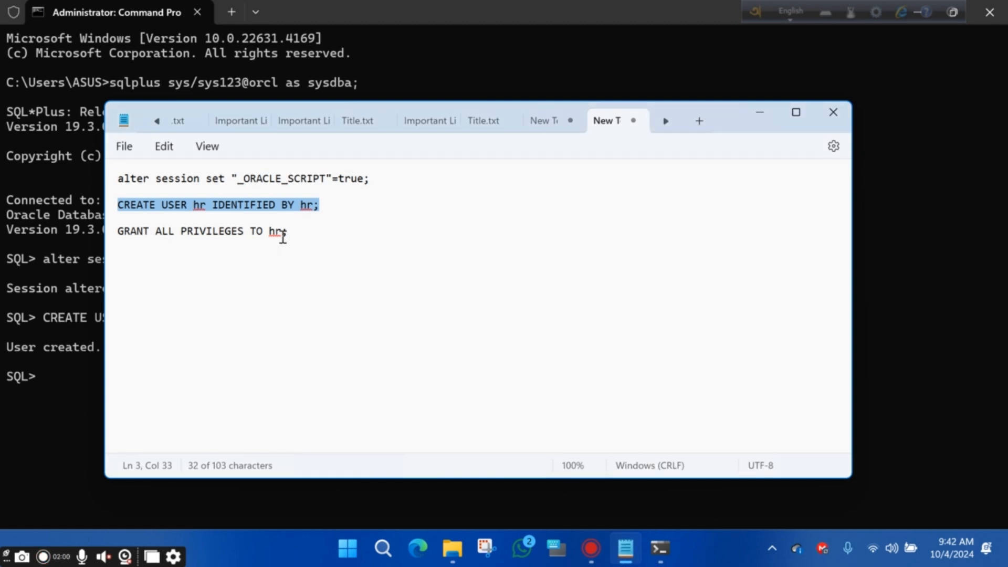
{"action": "left_click_drag", "start_coordinate": [294, 231], "coordinate": [115, 234]}
{"action": "key", "text": "ctrl+c"}
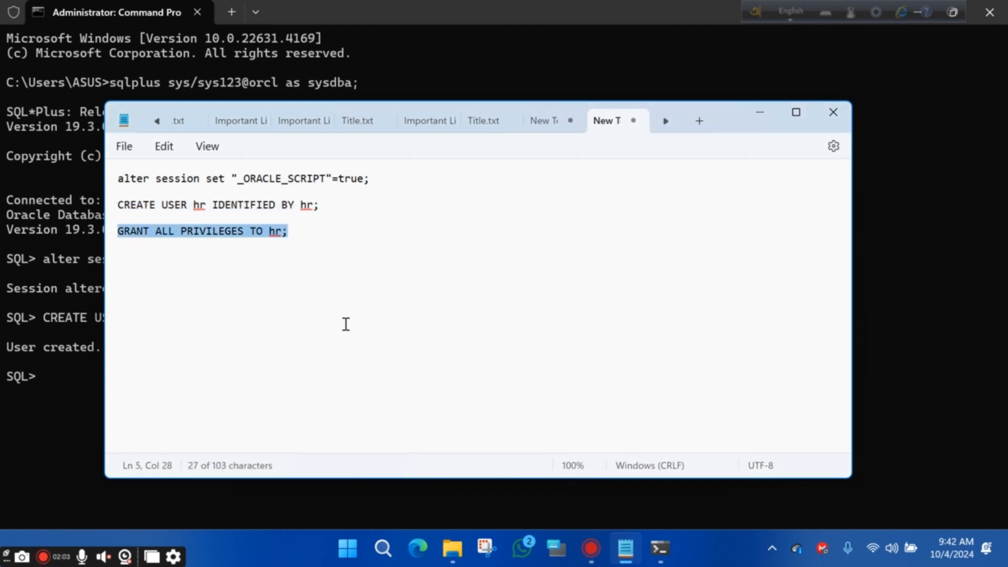
{"action": "left_click", "coordinate": [46, 376]}
{"action": "key", "text": "ctrl+v"}
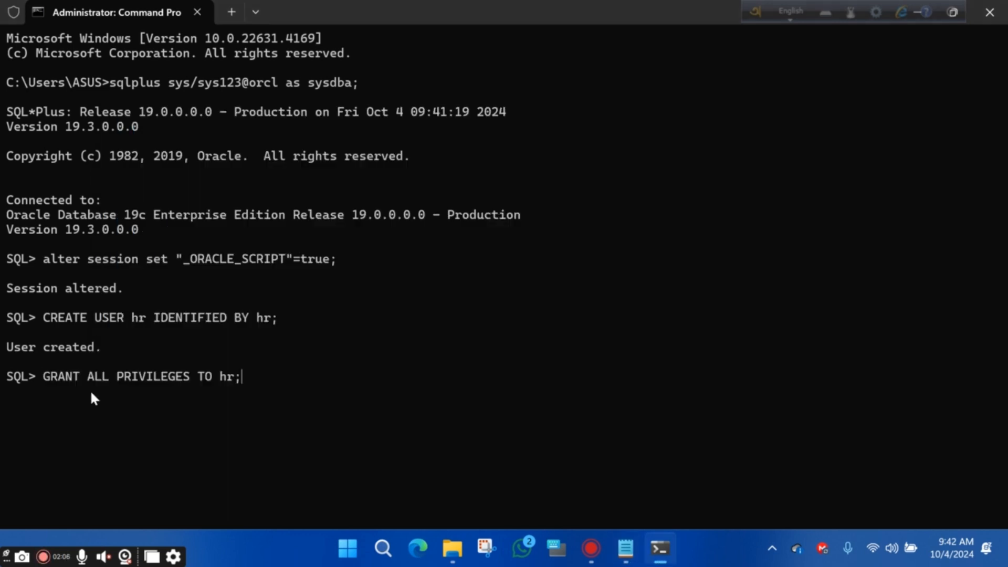
{"action": "key", "text": "Return"}
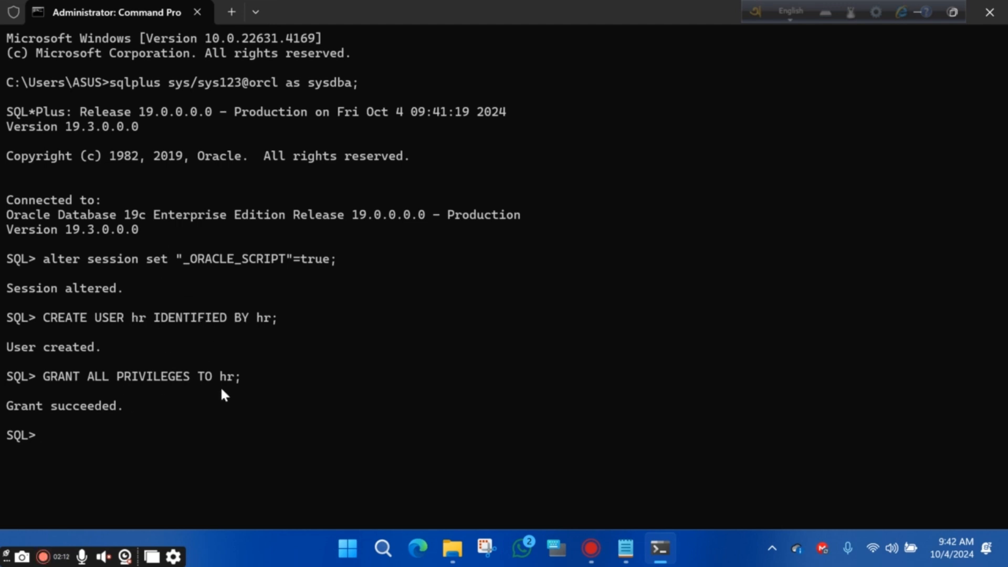
{"action": "type", "text": "conn hr/"}
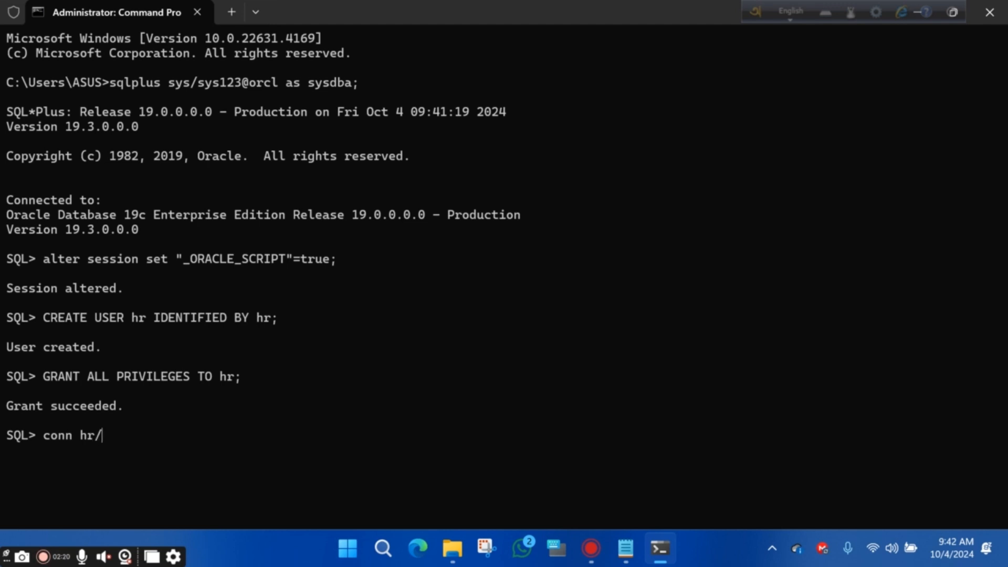
{"action": "type", "text": "hr;"}
{"action": "key", "text": "Return"}
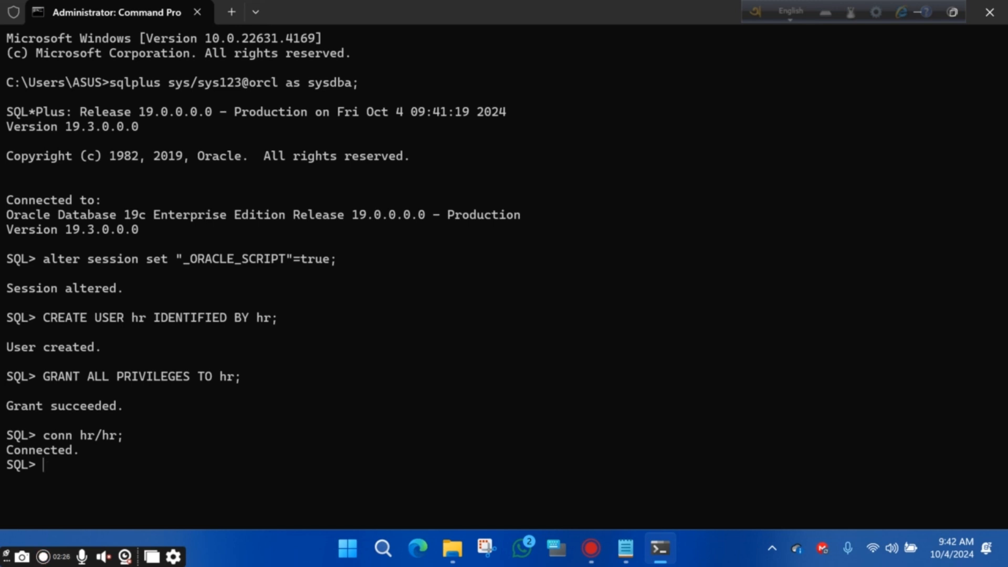
{"action": "type", "text": "create "}
{"action": "type", "text": "ta"}
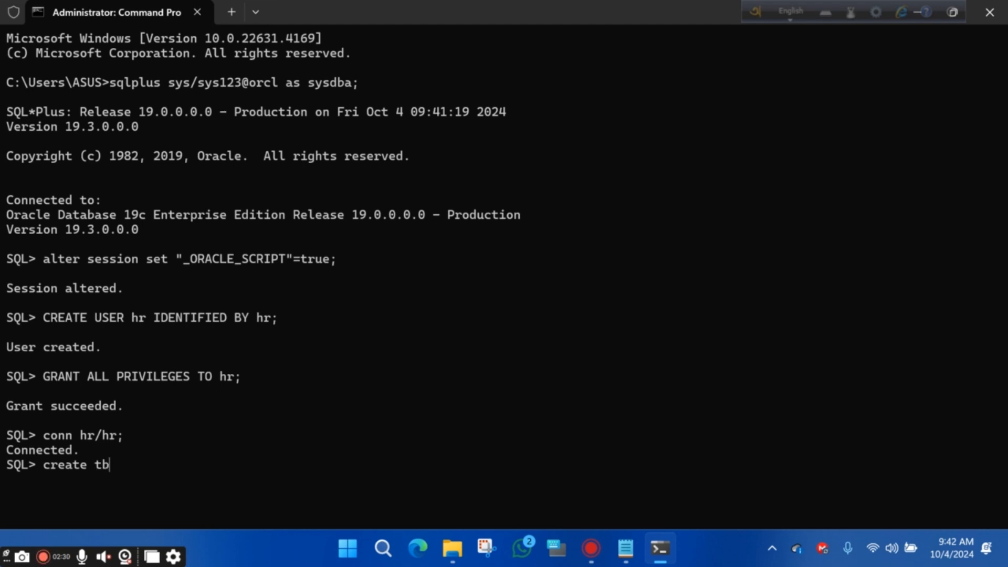
{"action": "type", "text": "ble hr("}
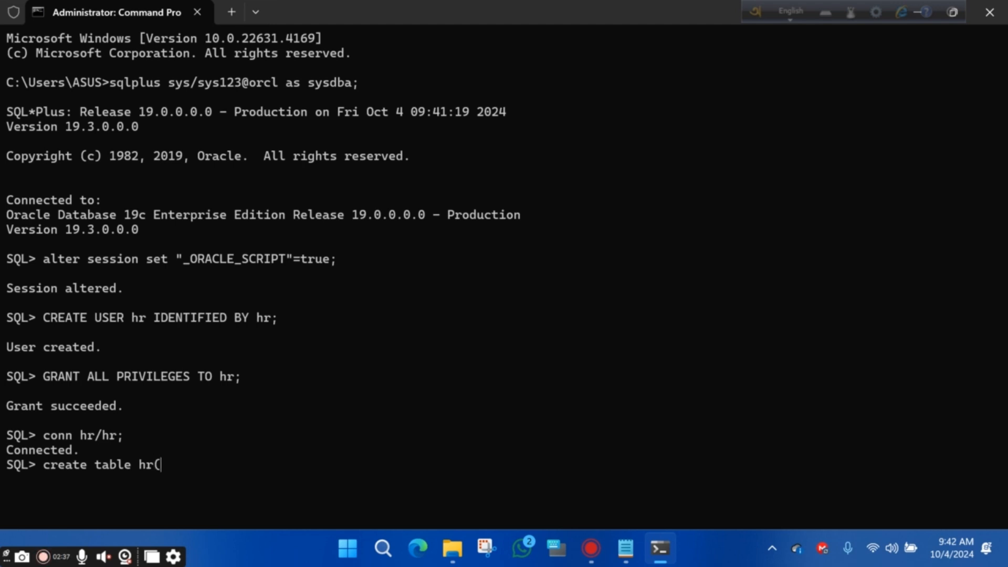
{"action": "type", "text": "emd_id number,nam"}
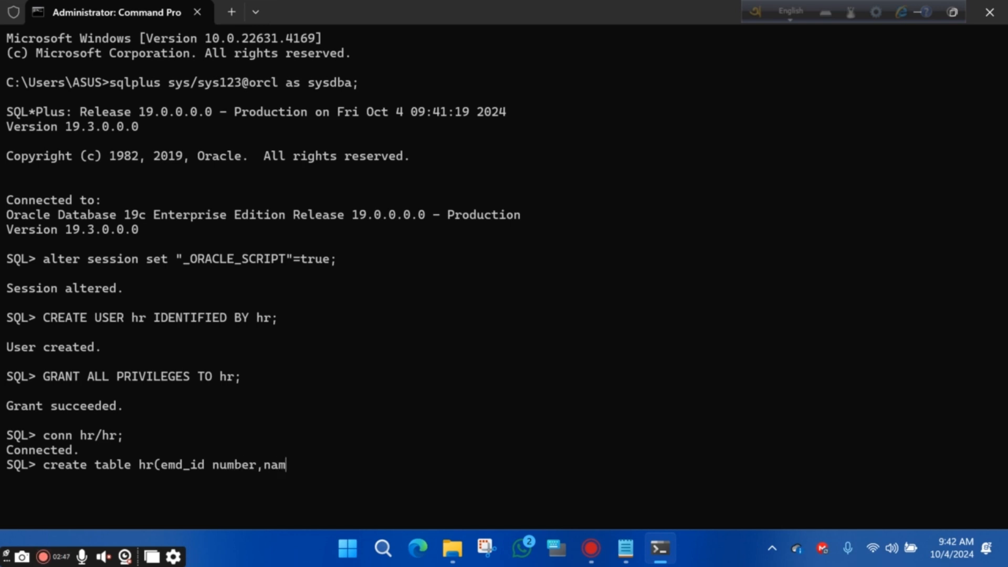
{"action": "type", "text": "e varchar2"}
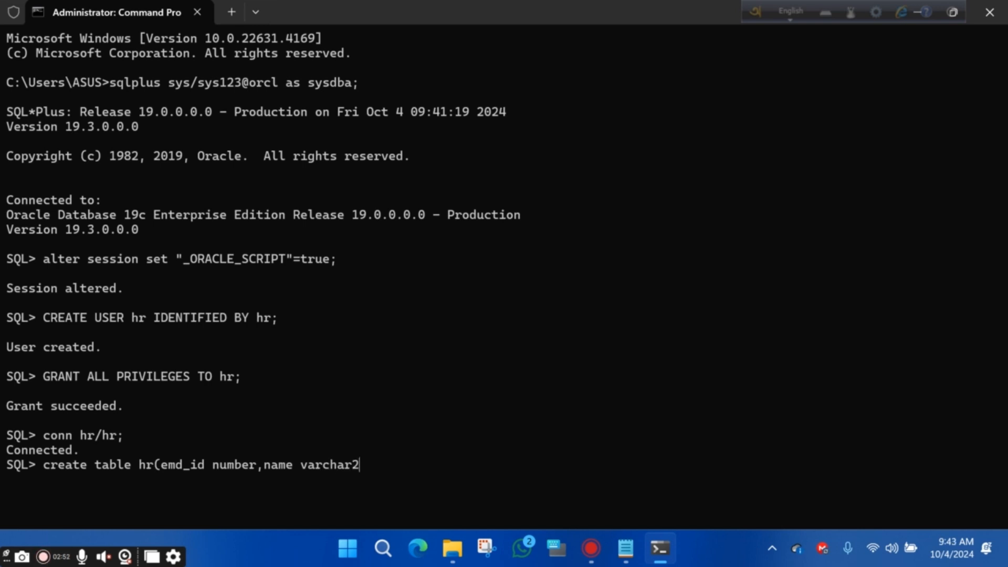
{"action": "type", "text": ")30"}
{"action": "key", "text": "BackSpace"}
{"action": "key", "text": "BackSpace"}
{"action": "key", "text": "BackSpace"}
{"action": "type", "text": "(30));"}
{"action": "key", "text": "Return"}
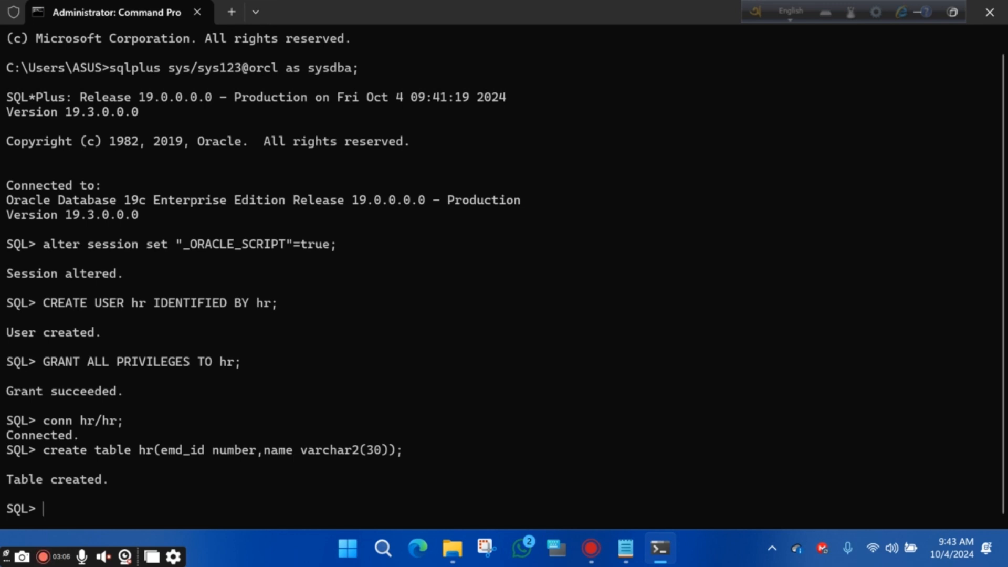
Insert row emd_id 1 with an employee's name, adding the missing VALUES keyword after the failure
{"action": "type", "text": "insert into"}
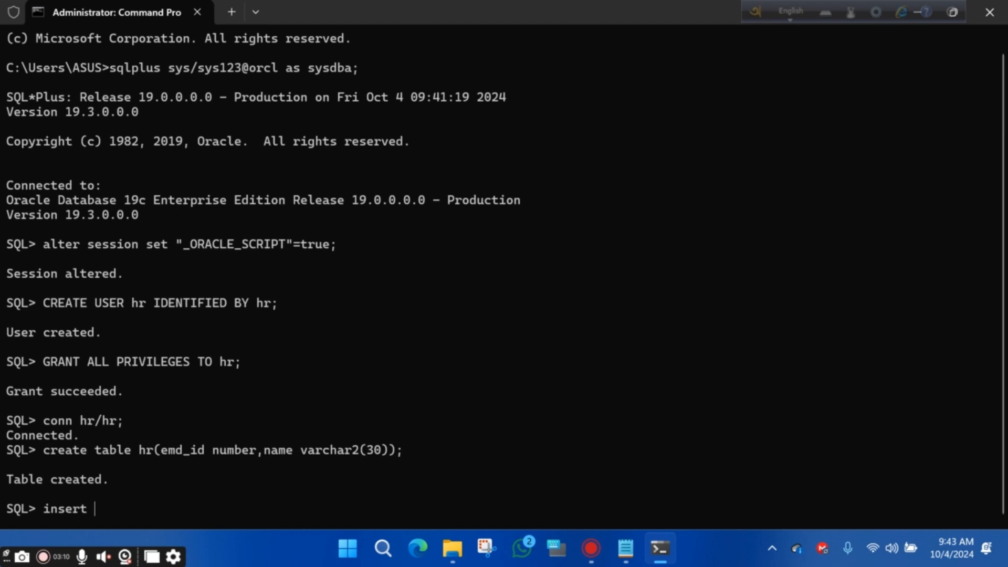
{"action": "type", "text": " hr(1"}
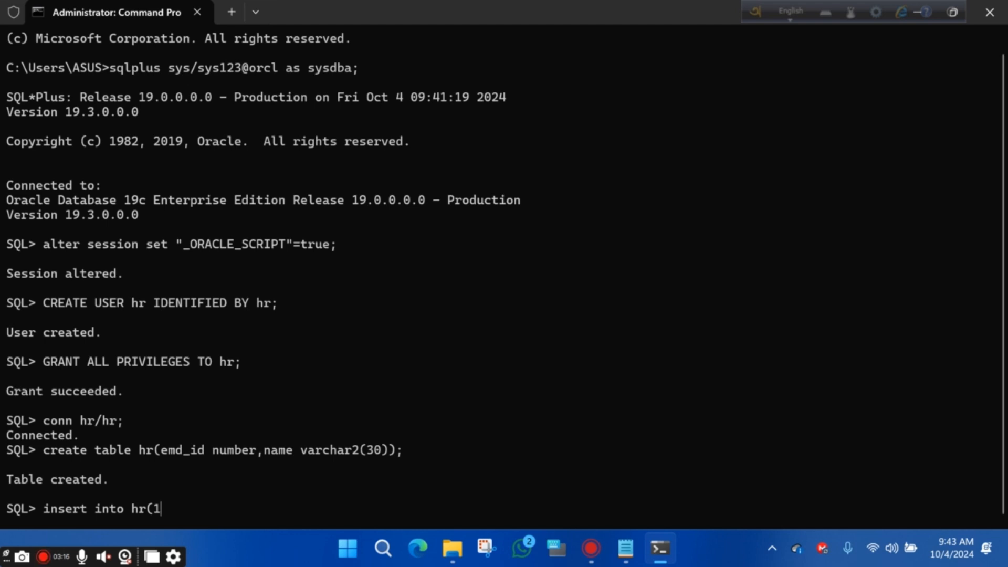
{"action": "type", "text": ",''"}
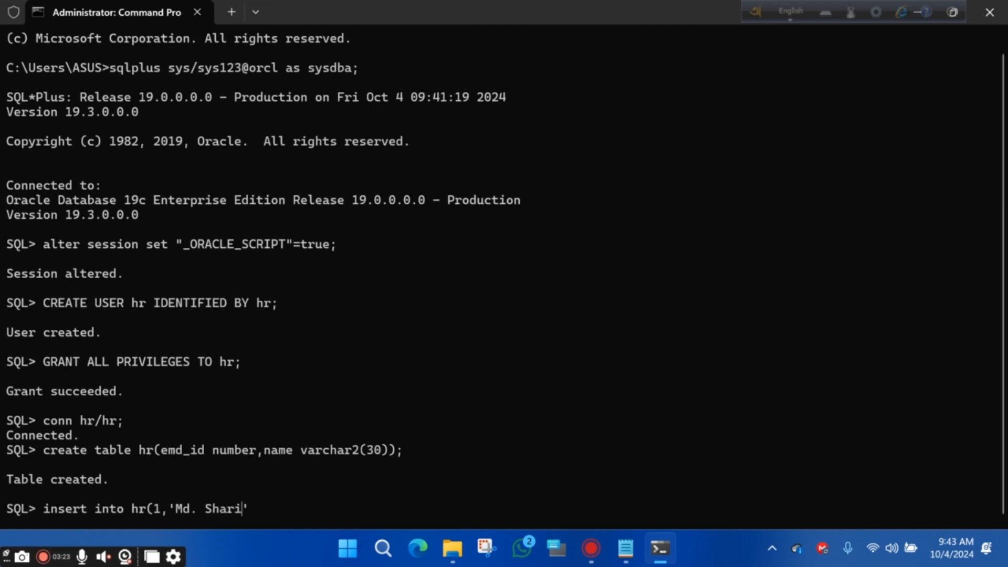
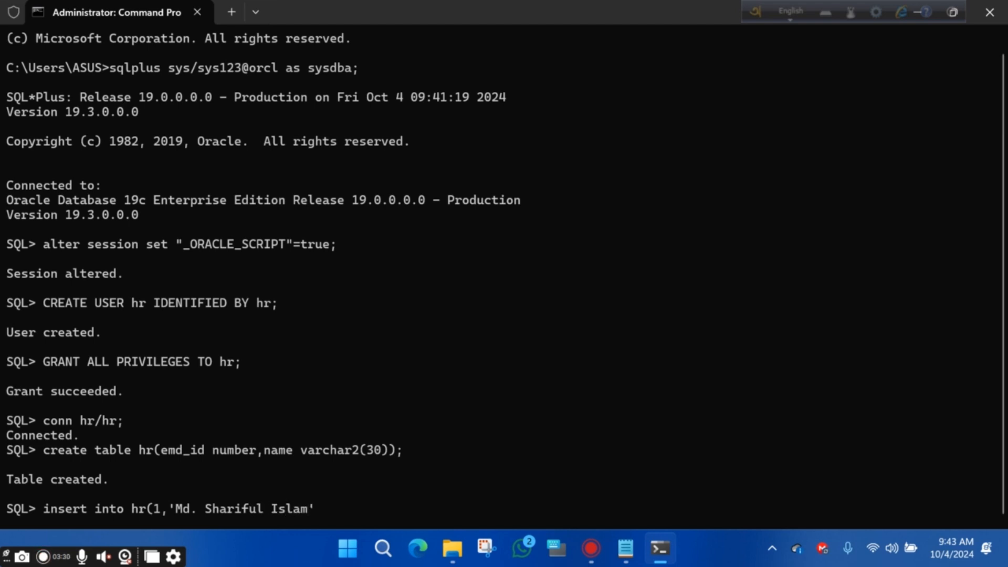
{"action": "type", "text": ");"}
{"action": "key", "text": "Return"}
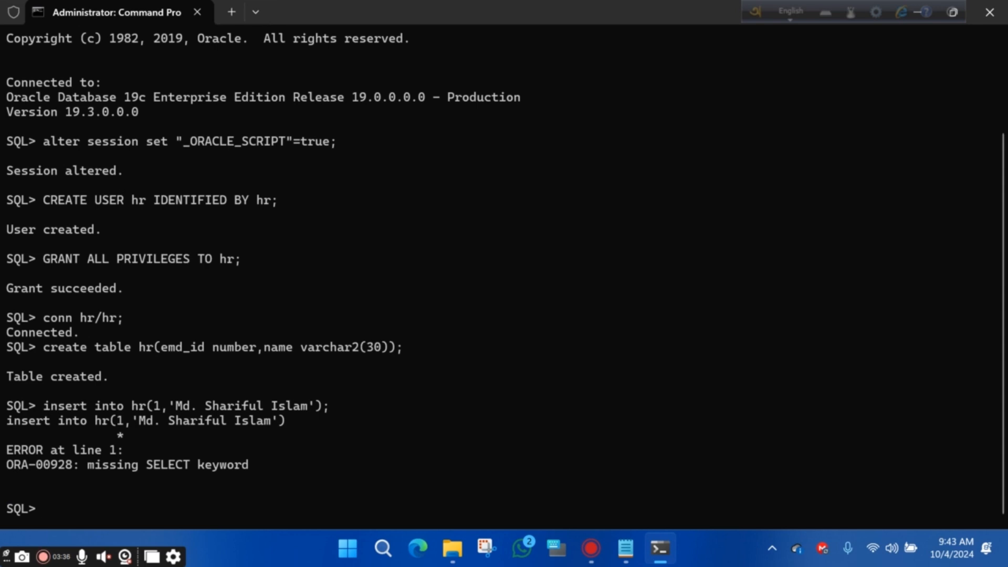
{"action": "key", "text": "Up"}
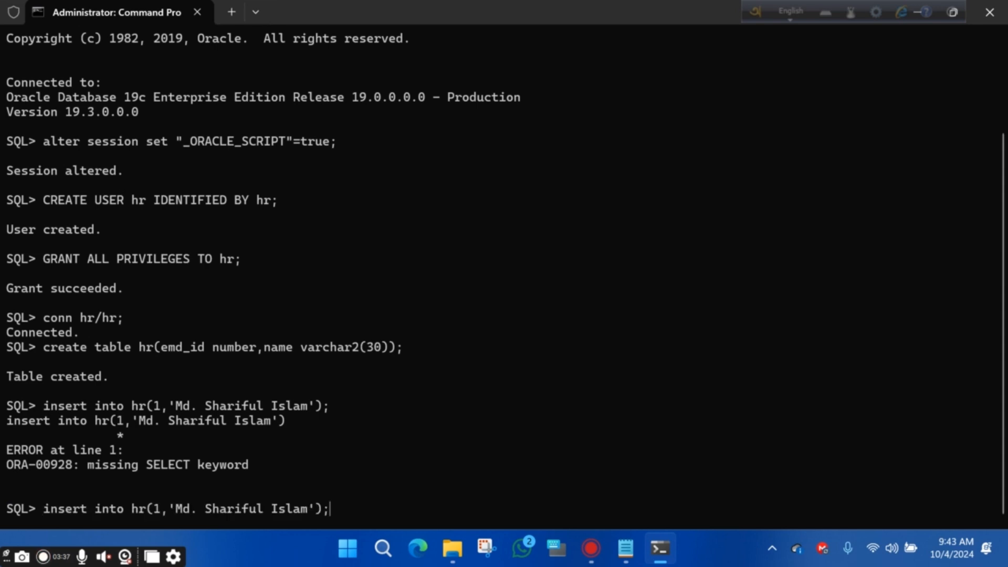
{"action": "key", "text": "Left"}
{"action": "key", "text": "Left"}
{"action": "key", "text": "Left"}
{"action": "key", "text": "Left"}
{"action": "key", "text": "Left"}
{"action": "key", "text": "Left"}
{"action": "key", "text": "Left"}
{"action": "key", "text": "Left"}
{"action": "key", "text": "Left"}
{"action": "key", "text": "Left"}
{"action": "key", "text": "Left"}
{"action": "key", "text": "Left"}
{"action": "key", "text": "Left"}
{"action": "key", "text": "Left"}
{"action": "key", "text": "Left"}
{"action": "key", "text": "Left"}
{"action": "key", "text": "Left"}
{"action": "key", "text": "Left"}
{"action": "key", "text": "Left"}
{"action": "key", "text": "Left"}
{"action": "key", "text": "Left"}
{"action": "key", "text": "Left"}
{"action": "key", "text": "Left"}
{"action": "key", "text": "Left"}
{"action": "type", "text": "v"}
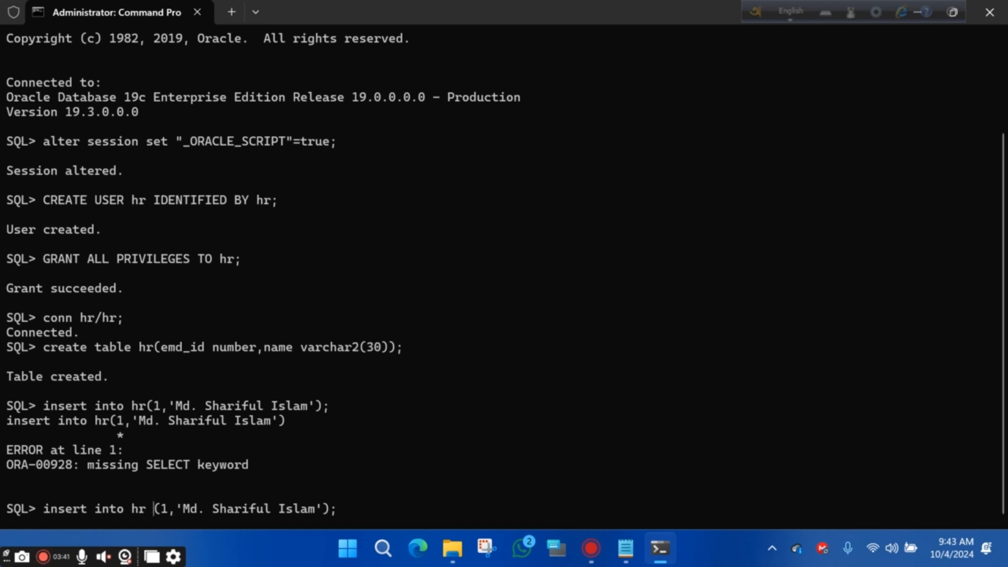
{"action": "type", "text": "alues"}
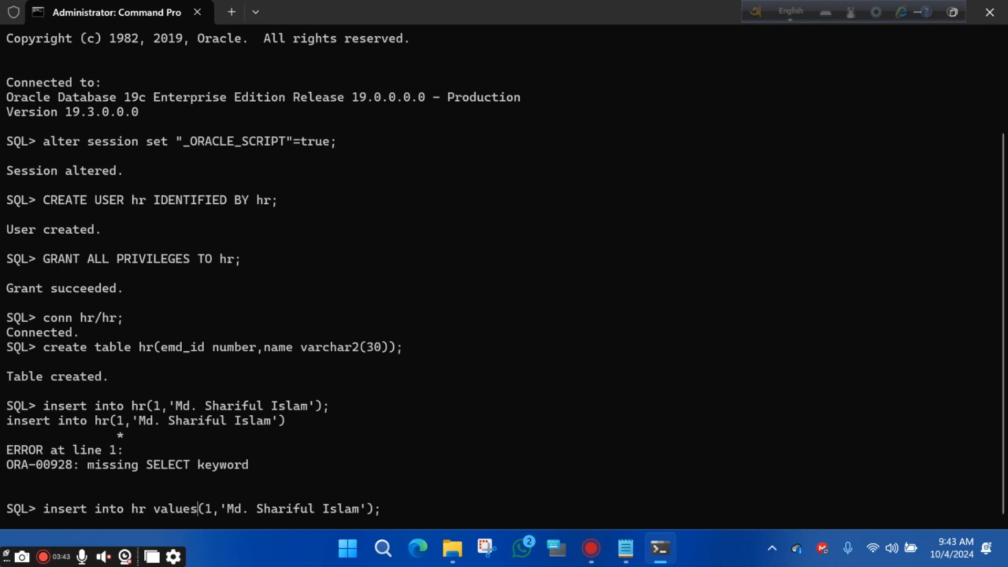
{"action": "key", "text": "Return"}
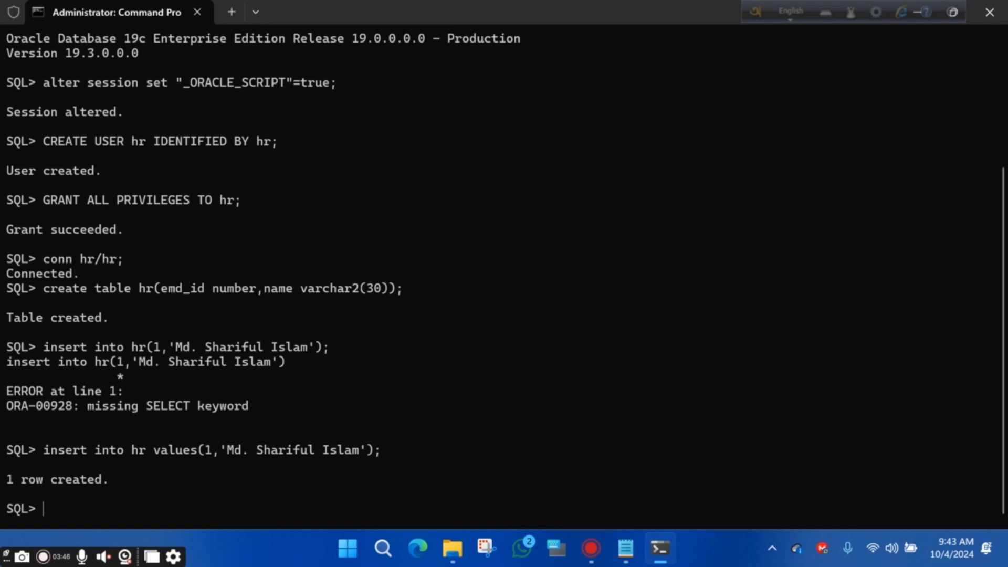
Recall the insert and edit it into a second row with emd_id 2 and another employee's name
{"action": "key", "text": "Up"}
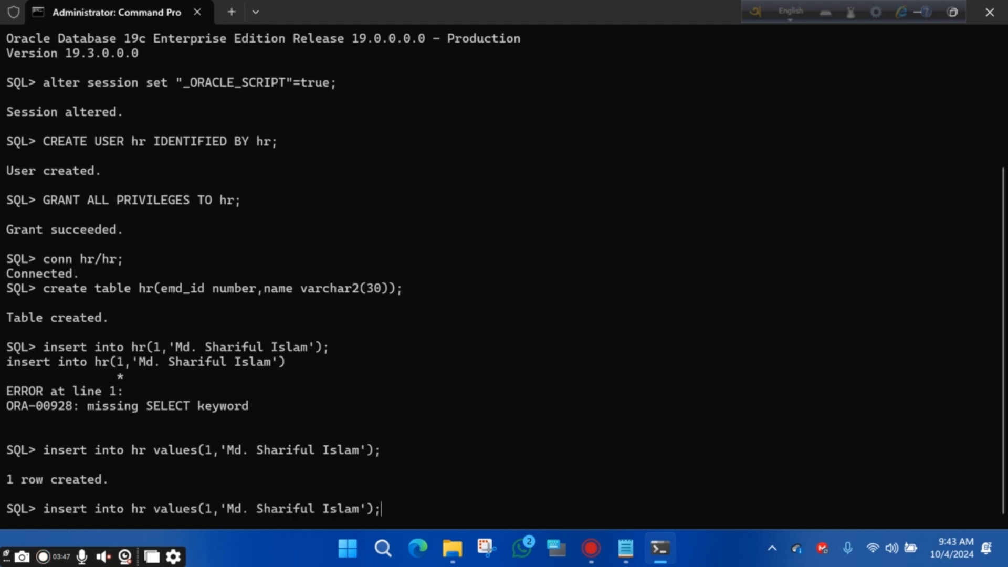
{"action": "key", "text": "Left"}
{"action": "key", "text": "Left"}
{"action": "key", "text": "Left"}
{"action": "key", "text": "Left"}
{"action": "key", "text": "Left"}
{"action": "key", "text": "Left"}
{"action": "key", "text": "Left"}
{"action": "key", "text": "Left"}
{"action": "key", "text": "Left"}
{"action": "key", "text": "Left"}
{"action": "key", "text": "Left"}
{"action": "key", "text": "Left"}
{"action": "key", "text": "Left"}
{"action": "key", "text": "Left"}
{"action": "key", "text": "Left"}
{"action": "key", "text": "Left"}
{"action": "key", "text": "Left"}
{"action": "key", "text": "Left"}
{"action": "key", "text": "Left"}
{"action": "key", "text": "Left"}
{"action": "key", "text": "BackSpace"}
{"action": "type", "text": "2"}
{"action": "key", "text": "Right"}
{"action": "key", "text": "Right"}
{"action": "key", "text": "Right"}
{"action": "key", "text": "Right"}
{"action": "key", "text": "Right"}
{"action": "key", "text": "Right"}
{"action": "key", "text": "Delete"}
{"action": "key", "text": "Delete"}
{"action": "key", "text": "Delete"}
{"action": "key", "text": "Delete"}
{"action": "key", "text": "Delete"}
{"action": "key", "text": "Delete"}
{"action": "key", "text": "Delete"}
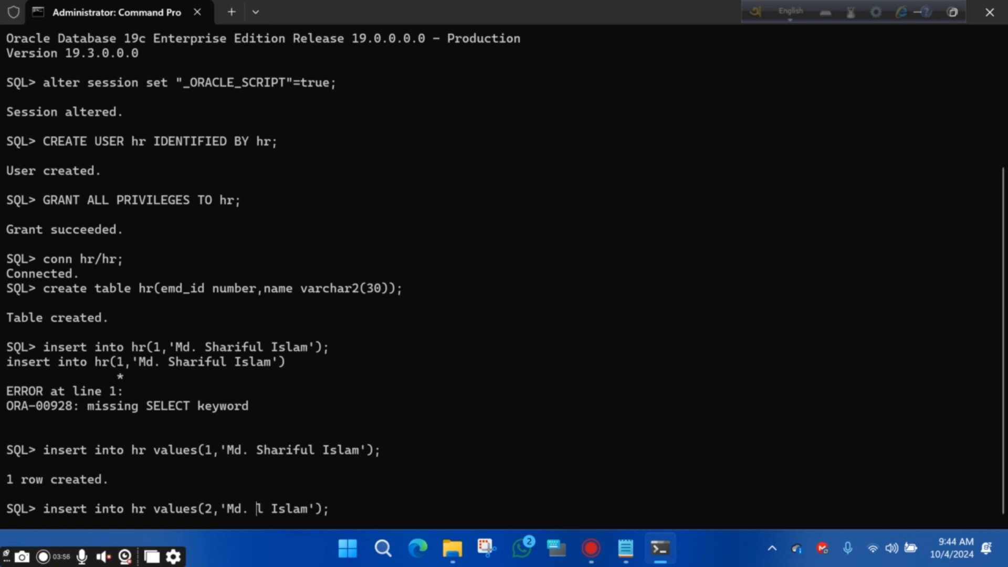
{"action": "key", "text": "Delete"}
{"action": "type", "text": "Shakir"}
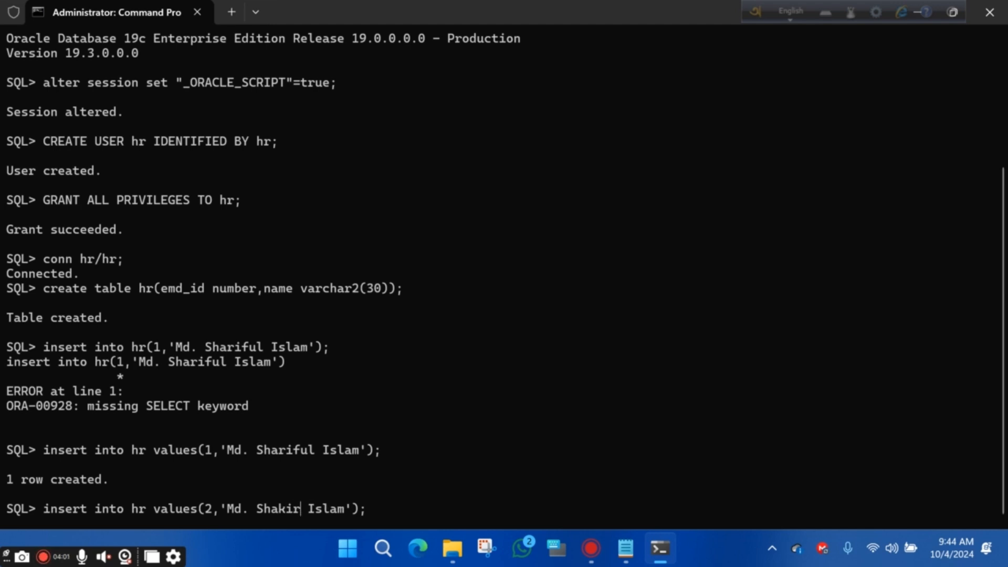
{"action": "key", "text": "Return"}
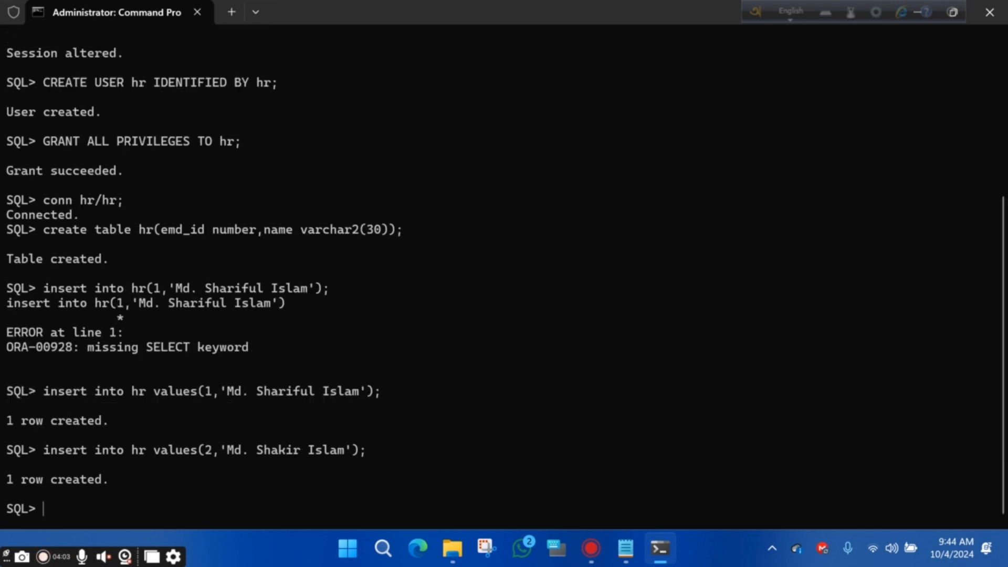
Query table hr with select * from hr;, then exit SQL*Plus and close Command Prompt
{"action": "type", "text": "select * from "}
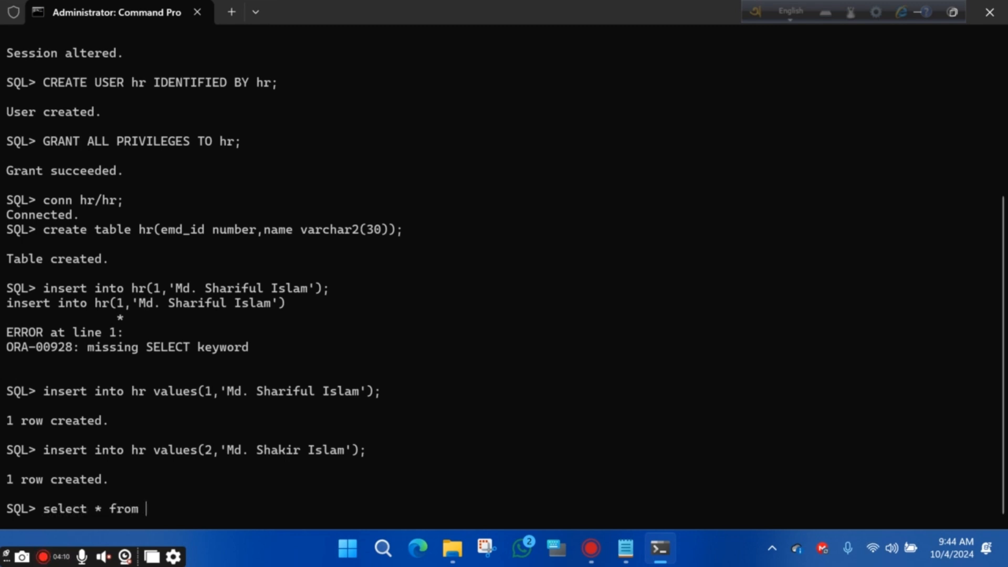
{"action": "type", "text": "hr;"}
{"action": "key", "text": "Return"}
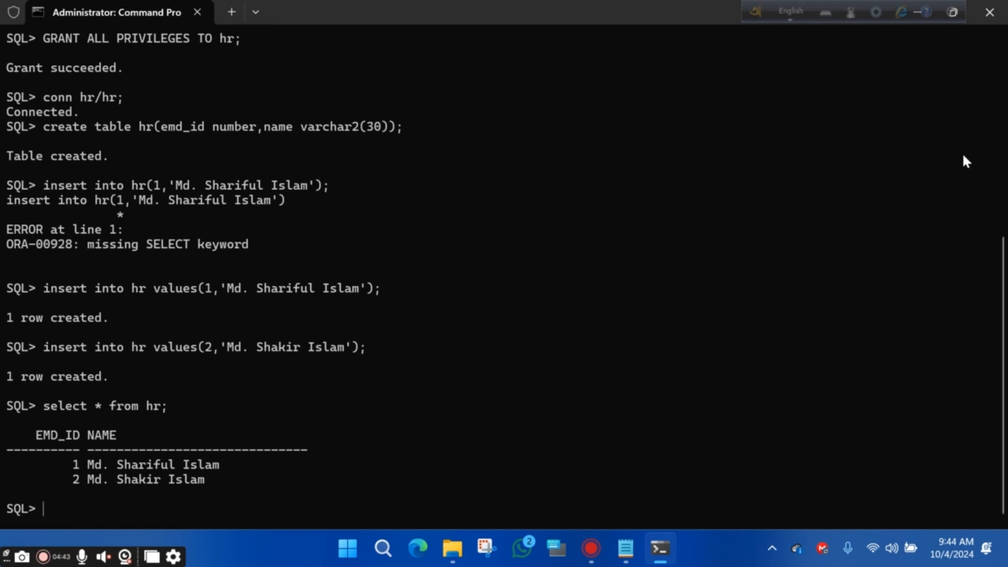
{"action": "type", "text": "exit"}
{"action": "key", "text": "Return"}
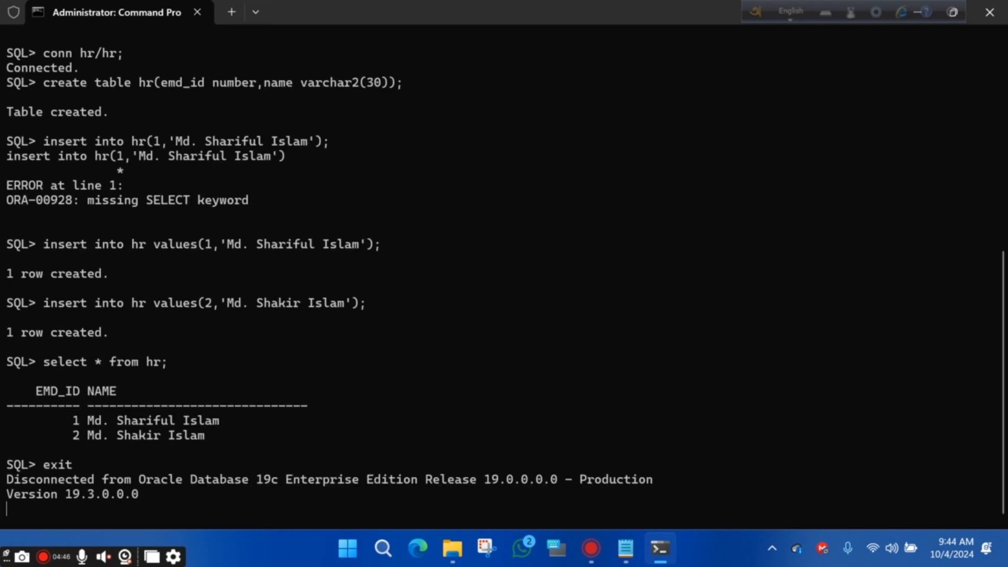
{"action": "type", "text": "exit"}
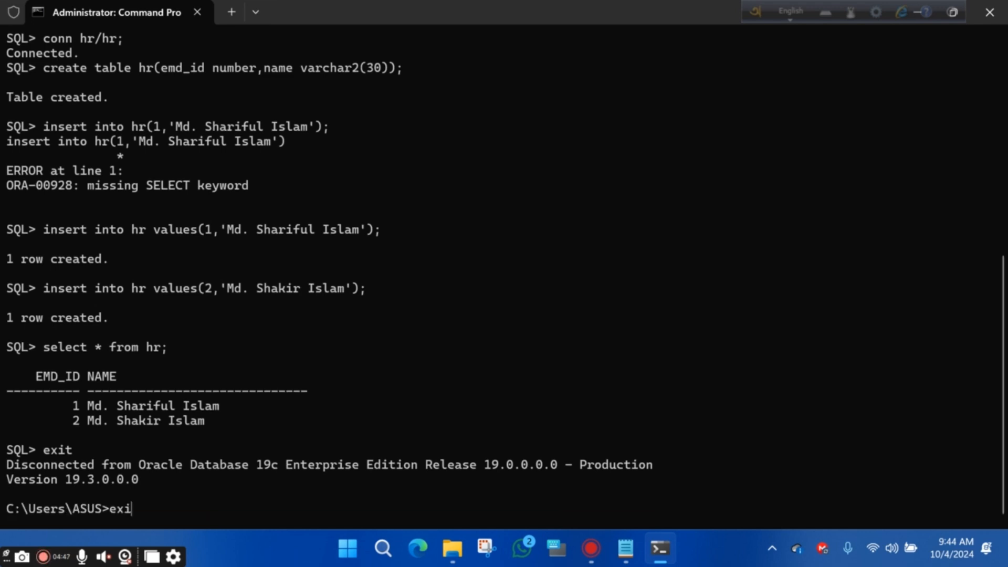
{"action": "key", "text": "Return"}
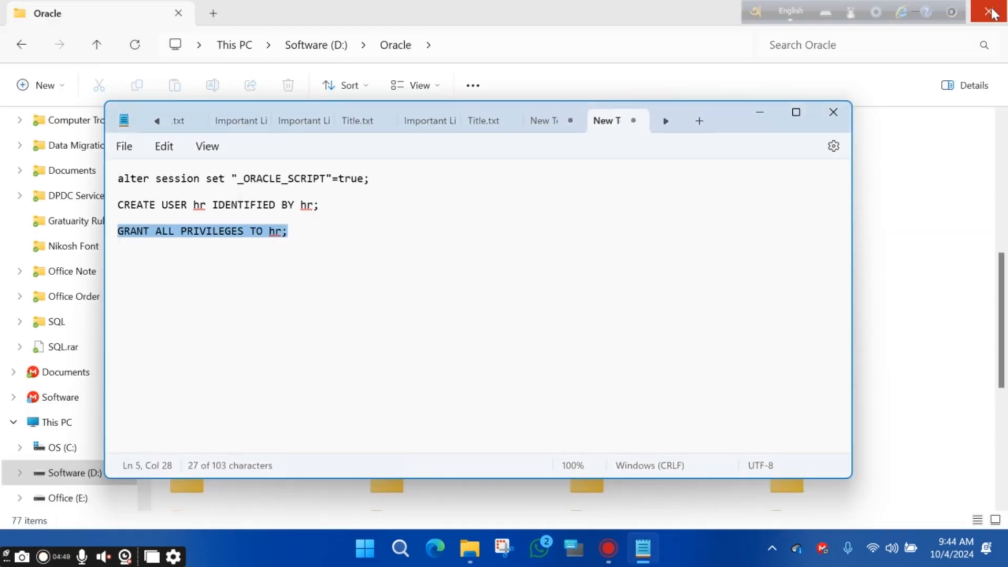